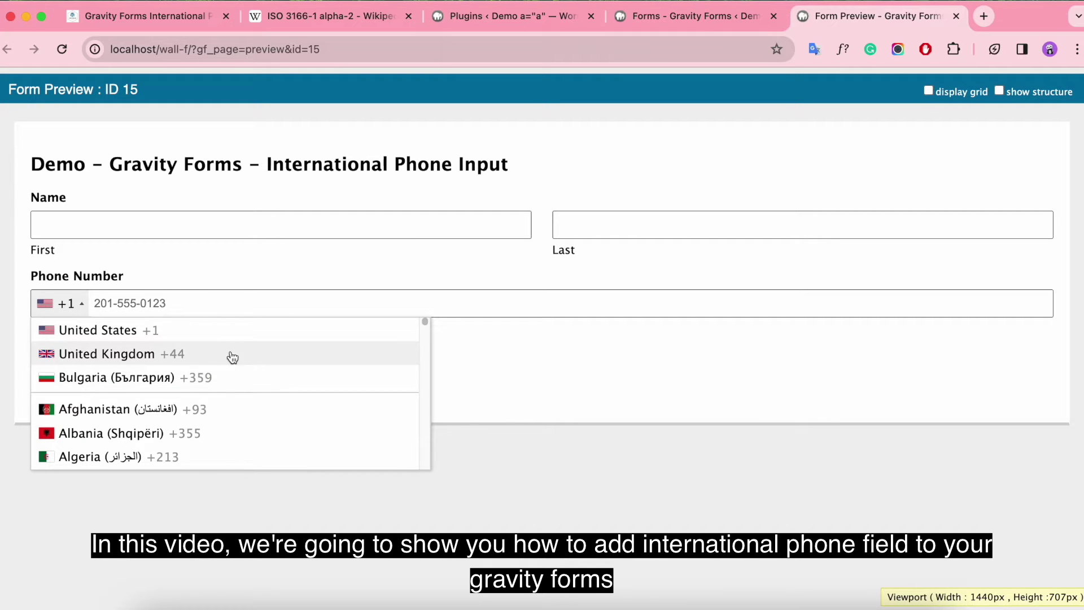
Scroll through the form preview showing the international phone field's country-code list
{"action": "scroll", "coordinate": [249, 396], "scroll_direction": "down", "scroll_amount": 3}
{"action": "scroll", "coordinate": [250, 402], "scroll_direction": "down", "scroll_amount": 10}
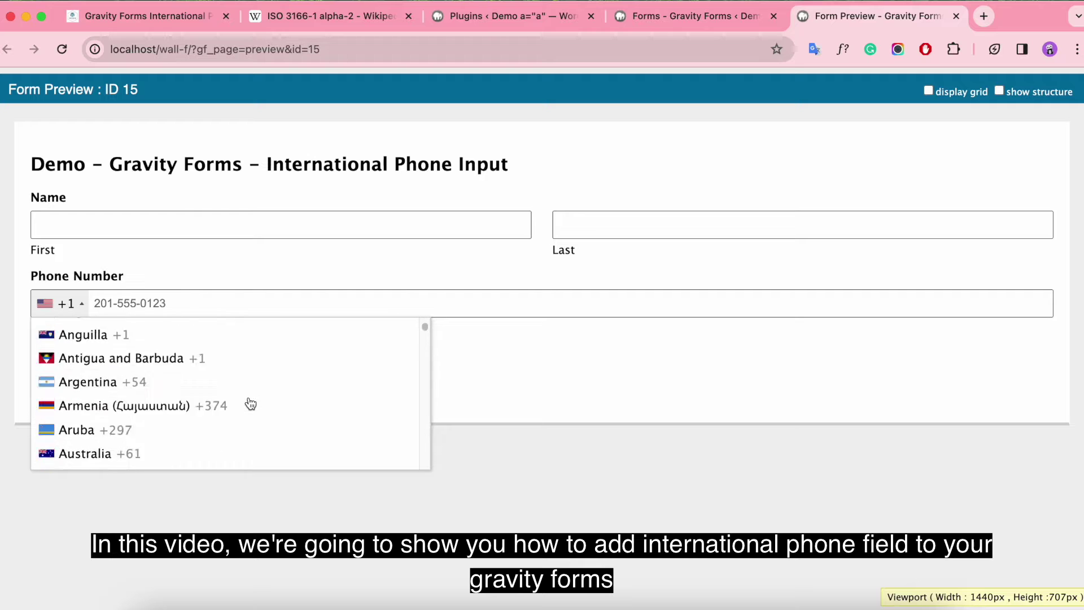
{"action": "scroll", "coordinate": [251, 405], "scroll_direction": "down", "scroll_amount": 10}
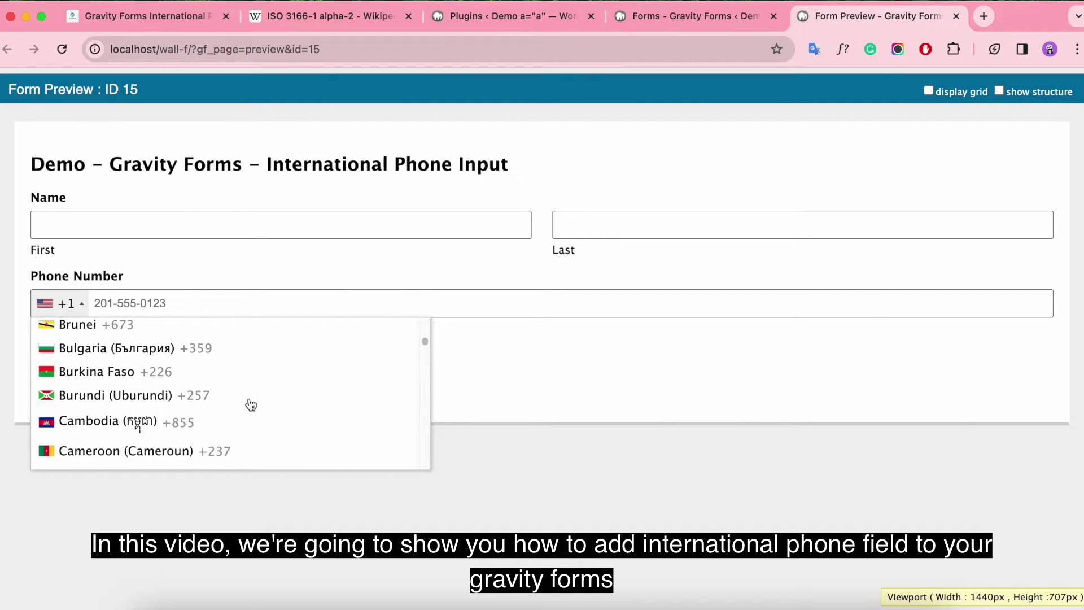
{"action": "scroll", "coordinate": [251, 406], "scroll_direction": "up", "scroll_amount": 20}
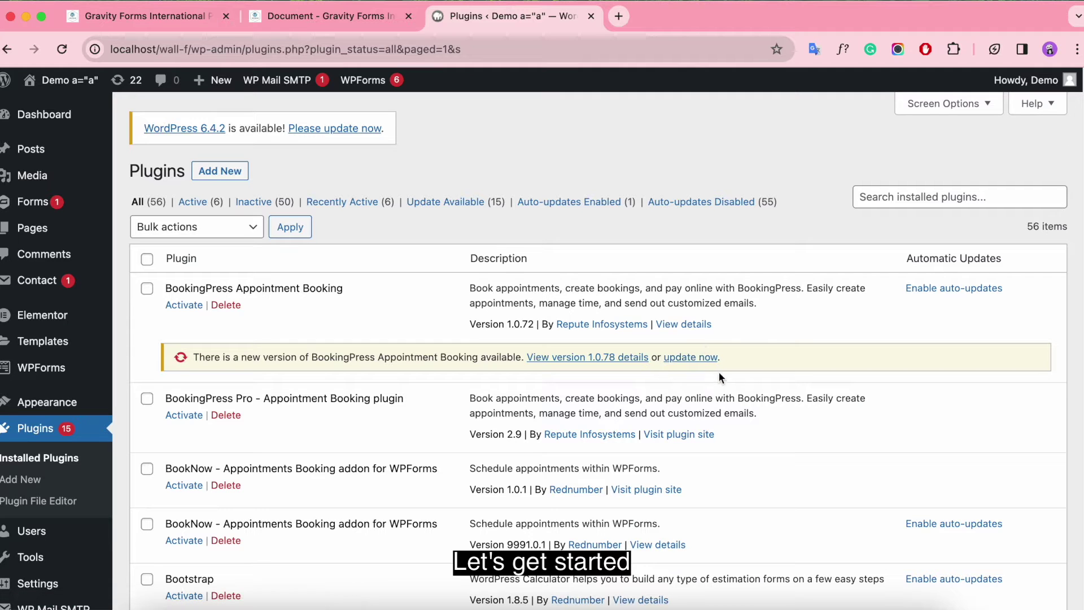
Start a plugin upload and browse to the Dropbox DATA > gravity-forms folder
{"action": "left_click", "coordinate": [216, 172]}
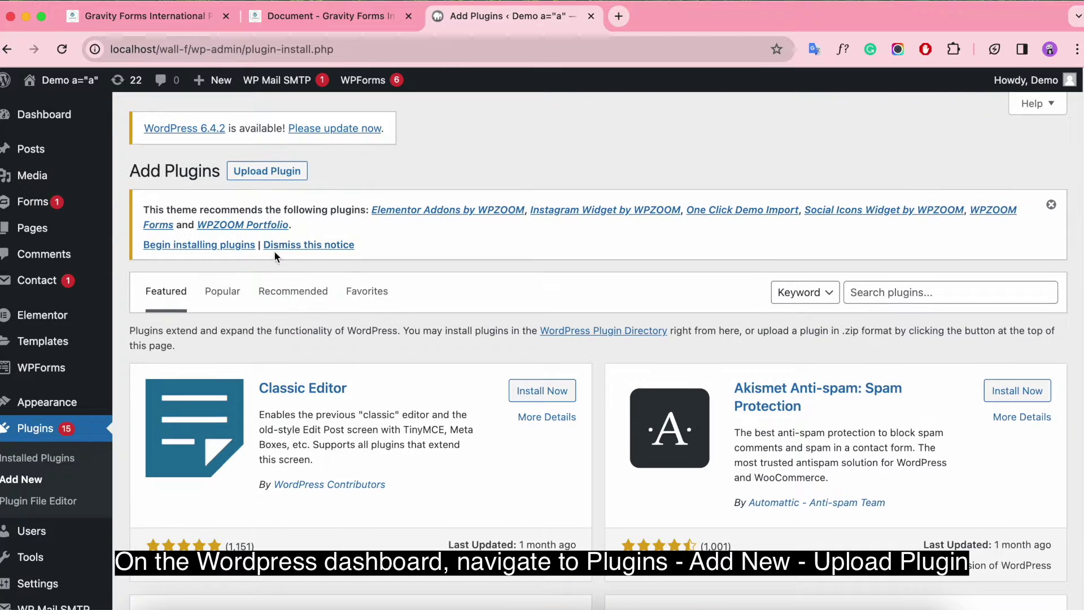
{"action": "left_click", "coordinate": [283, 170]}
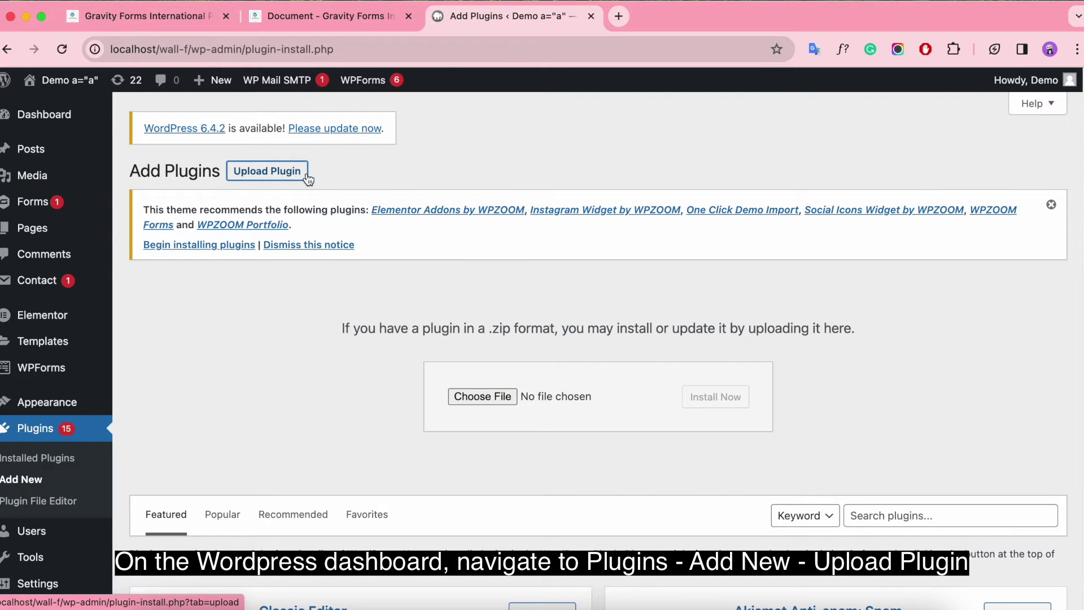
{"action": "left_click", "coordinate": [490, 397]}
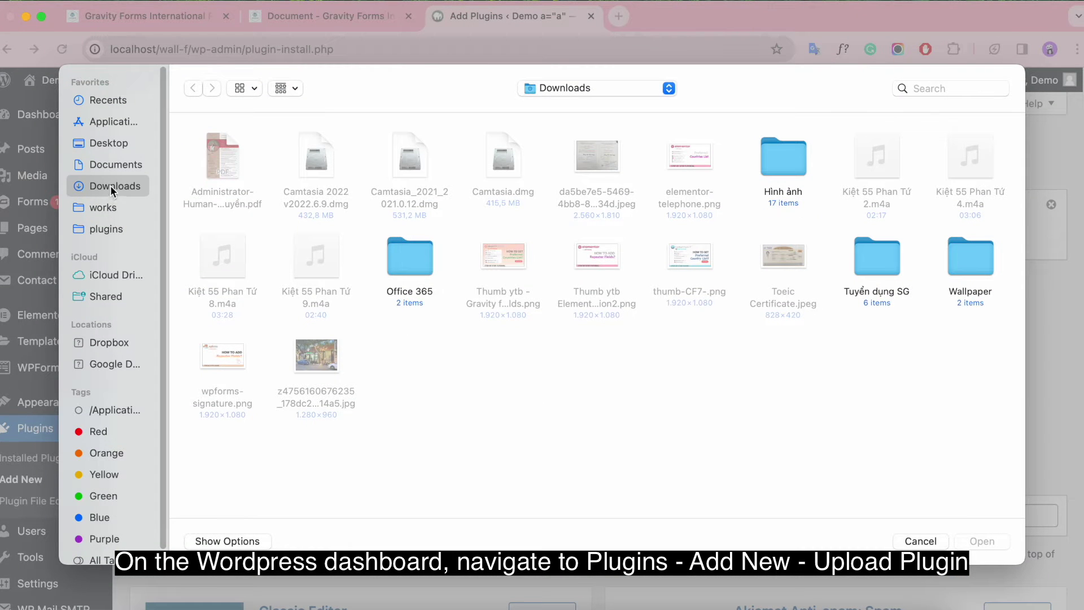
{"action": "left_click", "coordinate": [109, 342]}
{"action": "double_click", "coordinate": [690, 161]}
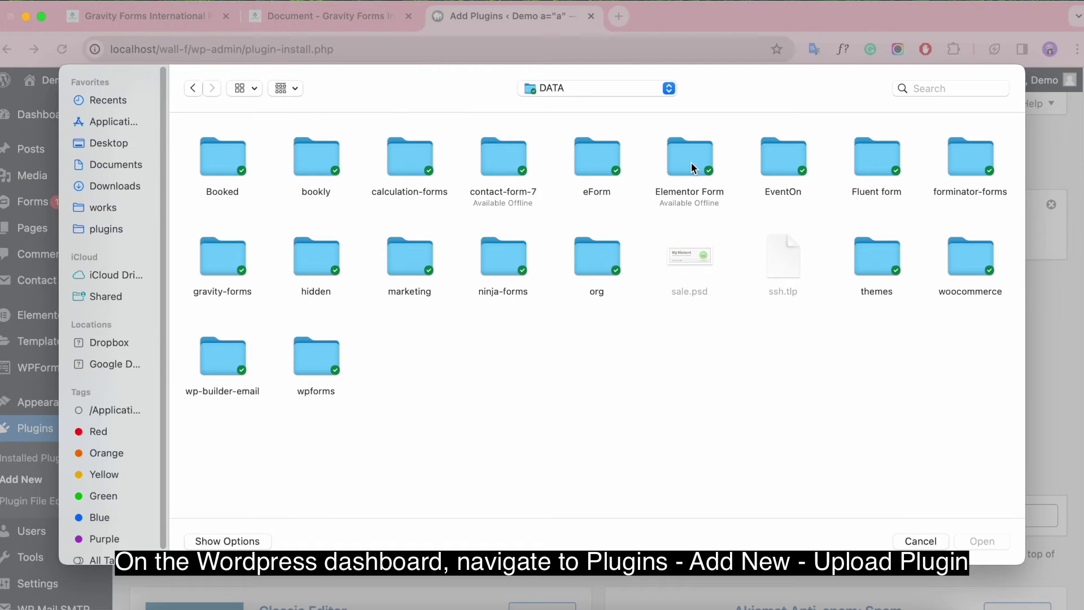
{"action": "double_click", "coordinate": [223, 261]}
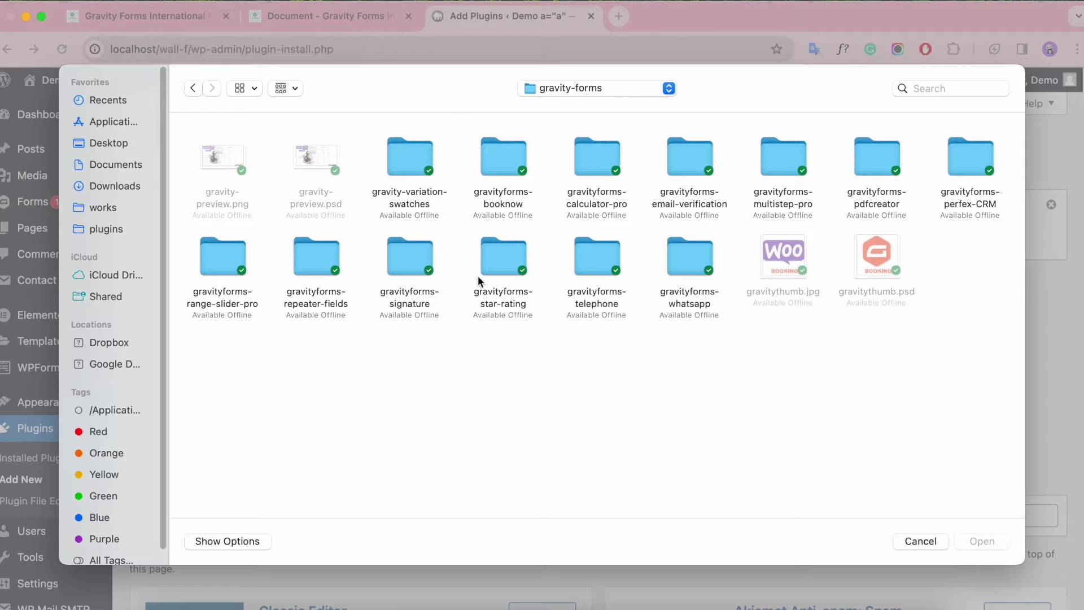
Pick gravityforms-telephone.zip from the v1.6.5 folder, install it, and activate the plugin
{"action": "double_click", "coordinate": [590, 263]}
{"action": "double_click", "coordinate": [565, 170]}
{"action": "left_click", "coordinate": [571, 164]}
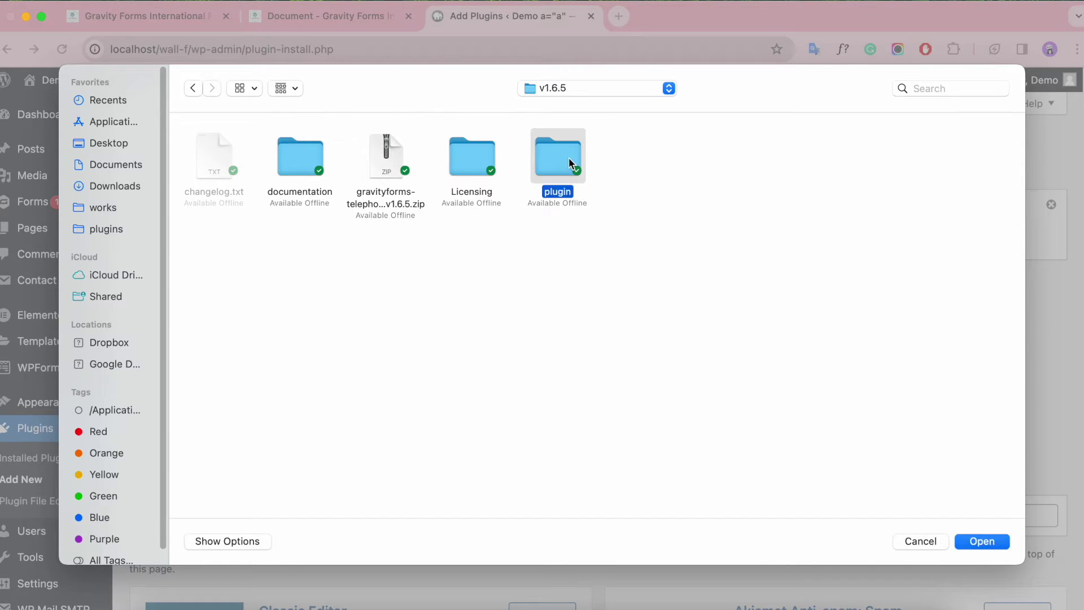
{"action": "double_click", "coordinate": [565, 161]}
{"action": "double_click", "coordinate": [217, 157]}
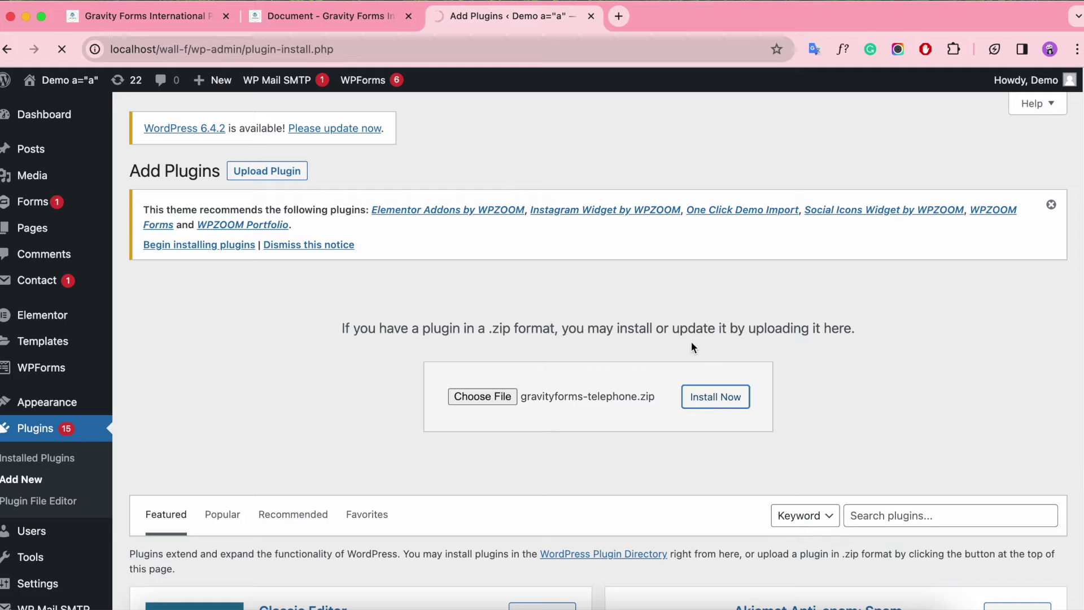
{"action": "left_click", "coordinate": [1051, 204]}
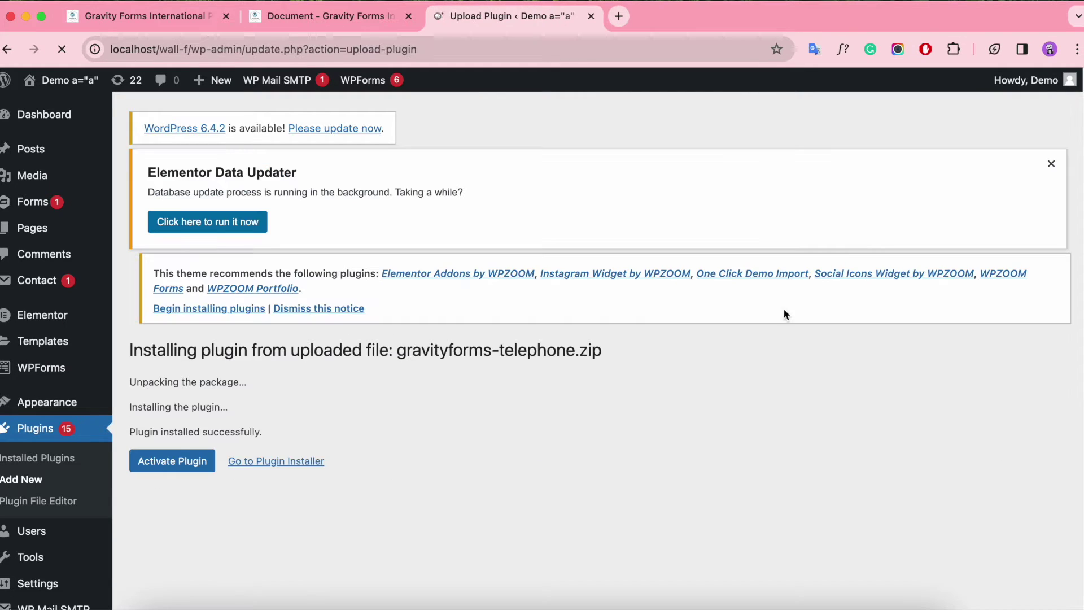
{"action": "left_click", "coordinate": [172, 461]}
From Forms > New Form in a new tab, create a blank form titled 'Demo - Gravity Forms - International Phone Input'
{"action": "scroll", "coordinate": [422, 435], "scroll_direction": "down", "scroll_amount": 15}
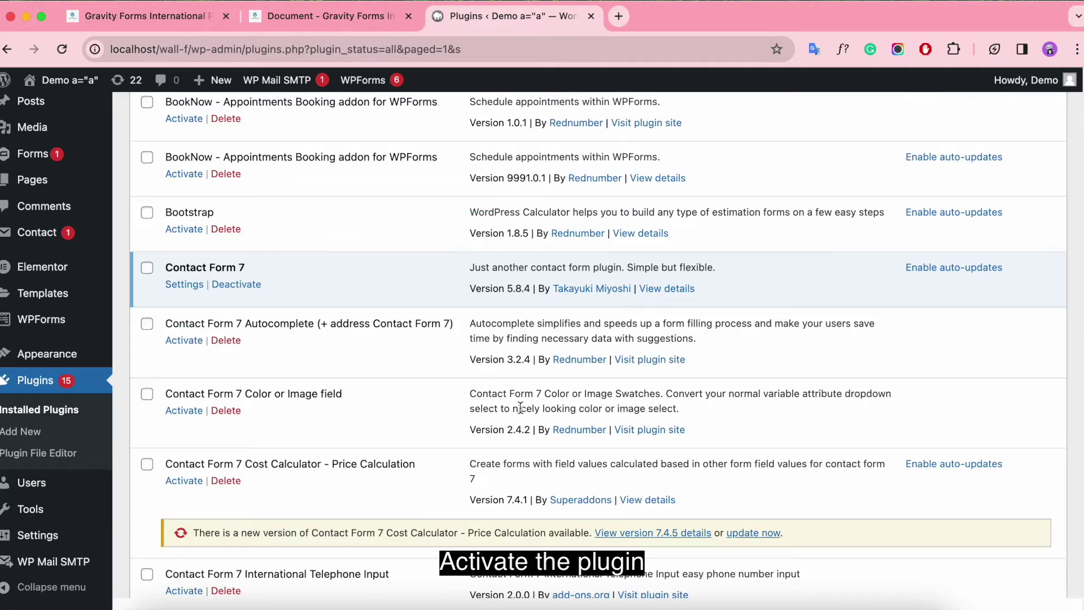
{"action": "scroll", "coordinate": [422, 437], "scroll_direction": "down", "scroll_amount": 15}
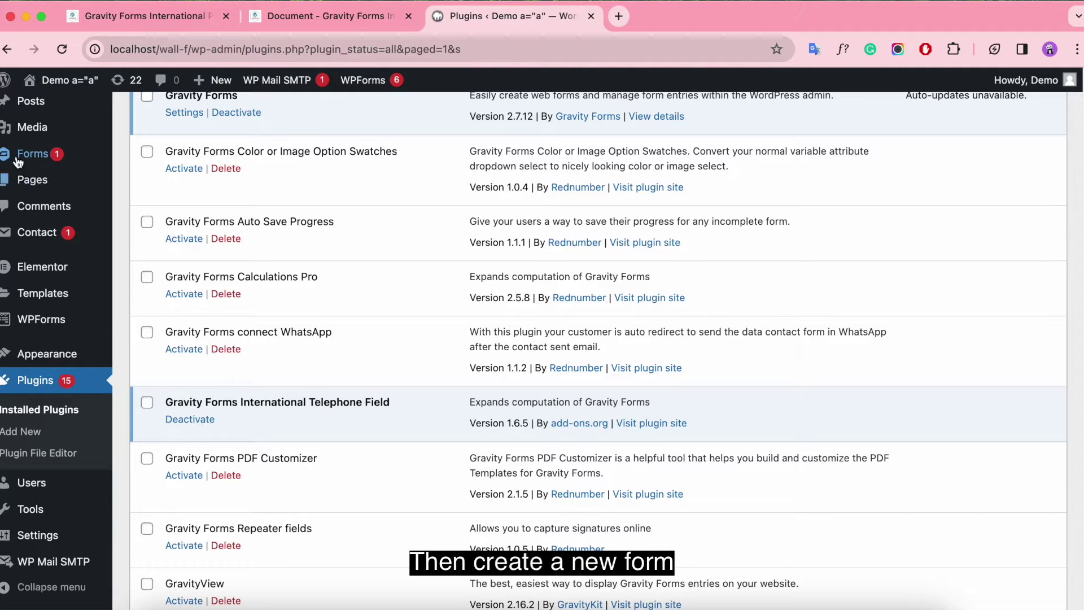
{"action": "mouse_move", "coordinate": [34, 154]}
{"action": "right_click", "coordinate": [151, 178]}
{"action": "left_click", "coordinate": [215, 184]}
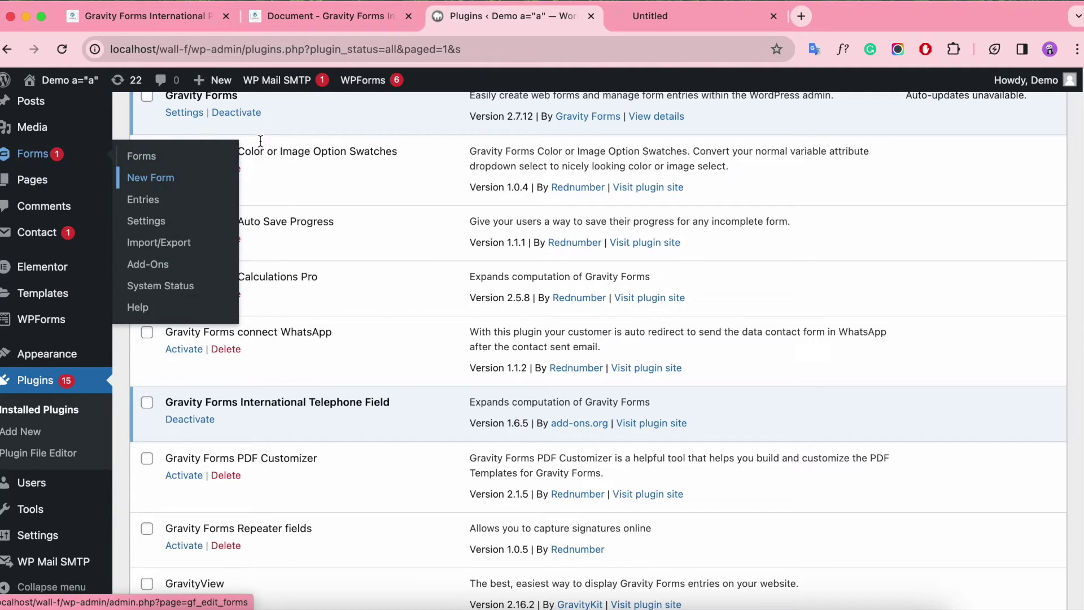
{"action": "left_click", "coordinate": [682, 19]}
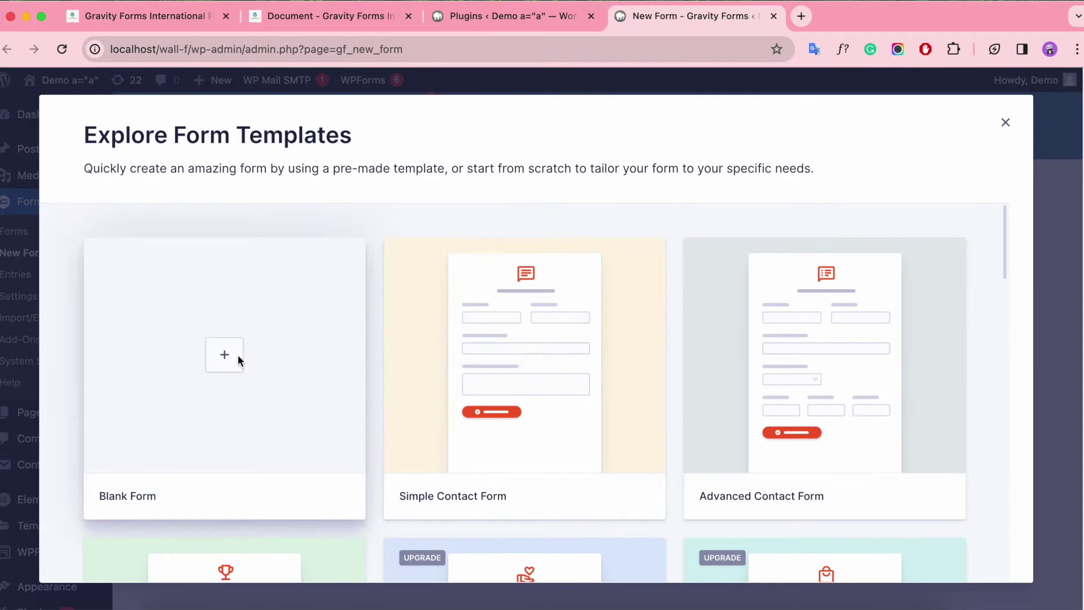
{"action": "left_click", "coordinate": [235, 357]}
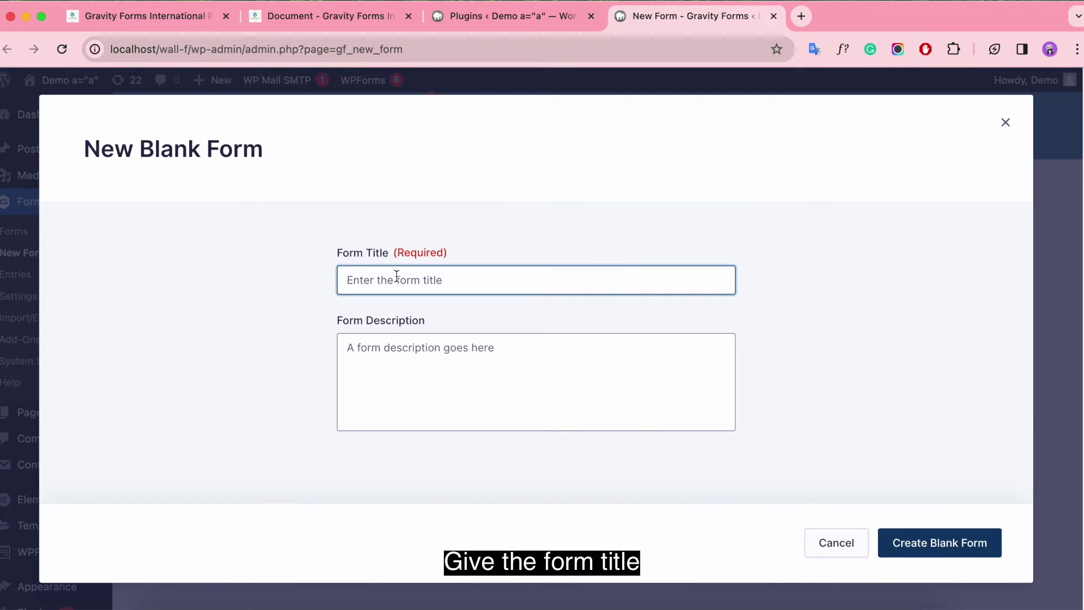
{"action": "type", "text": "Demo - Gravity Frms - International Phone Input"}
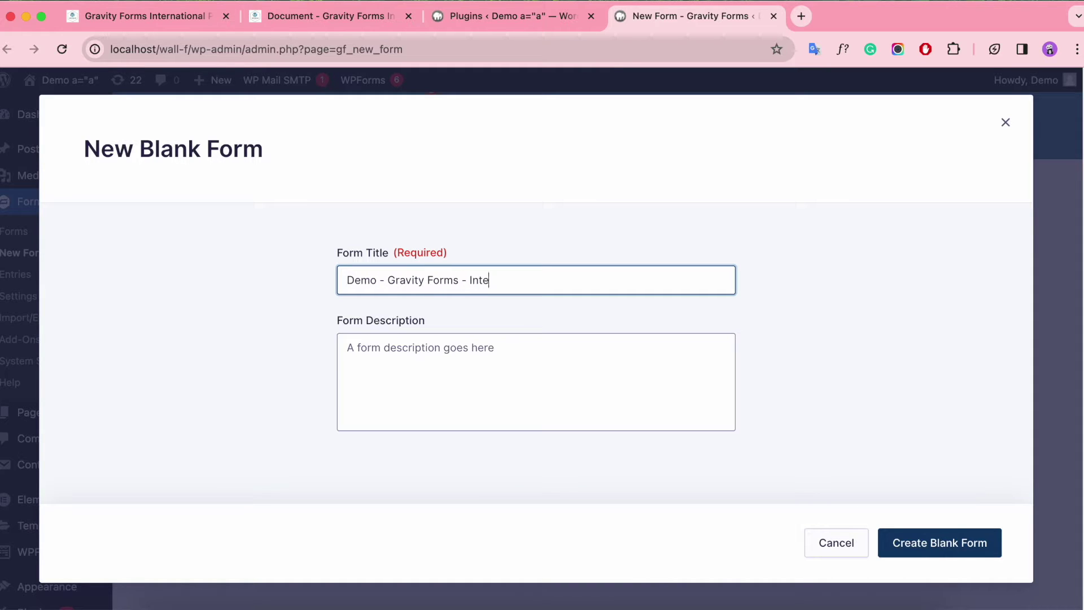
{"action": "left_click", "coordinate": [985, 557]}
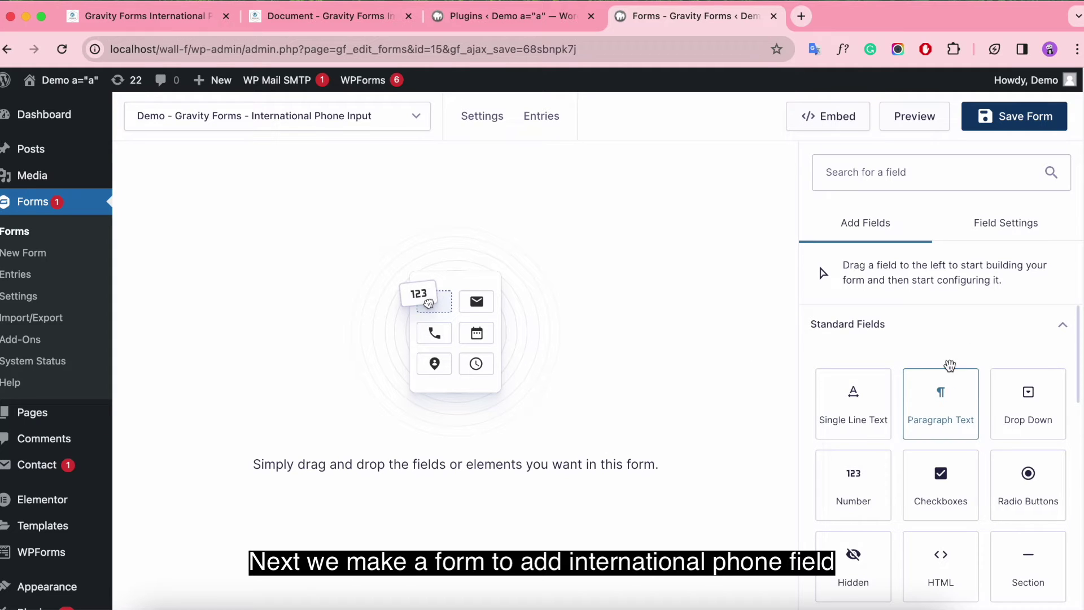
Add a Name field and a Telephone field labelled 'Phone Number' to the form
{"action": "scroll", "coordinate": [963, 350], "scroll_direction": "down", "scroll_amount": 7}
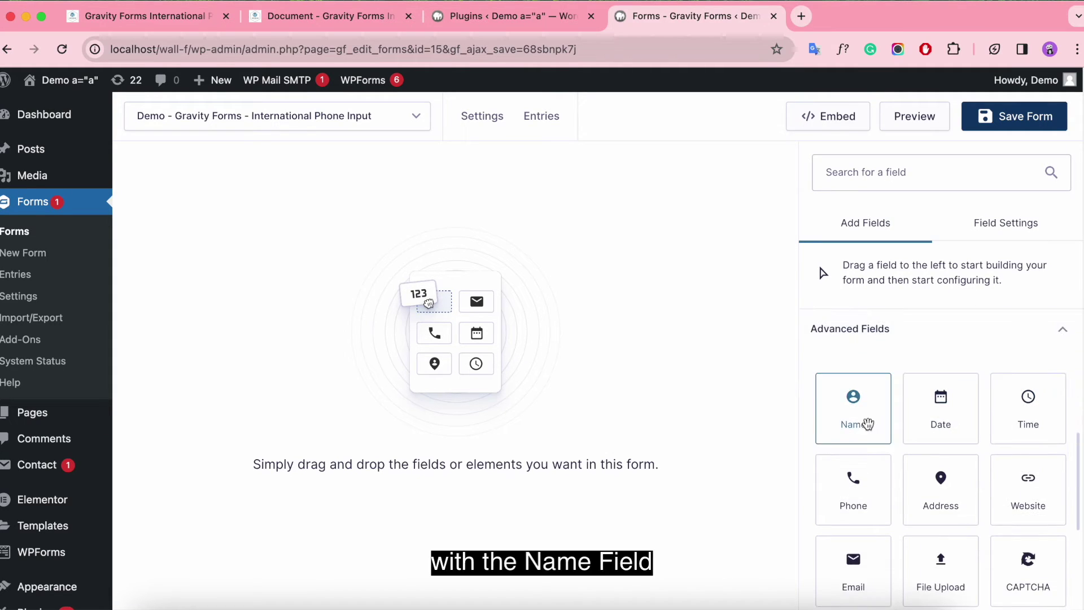
{"action": "left_click_drag", "start_coordinate": [864, 424], "coordinate": [467, 281]}
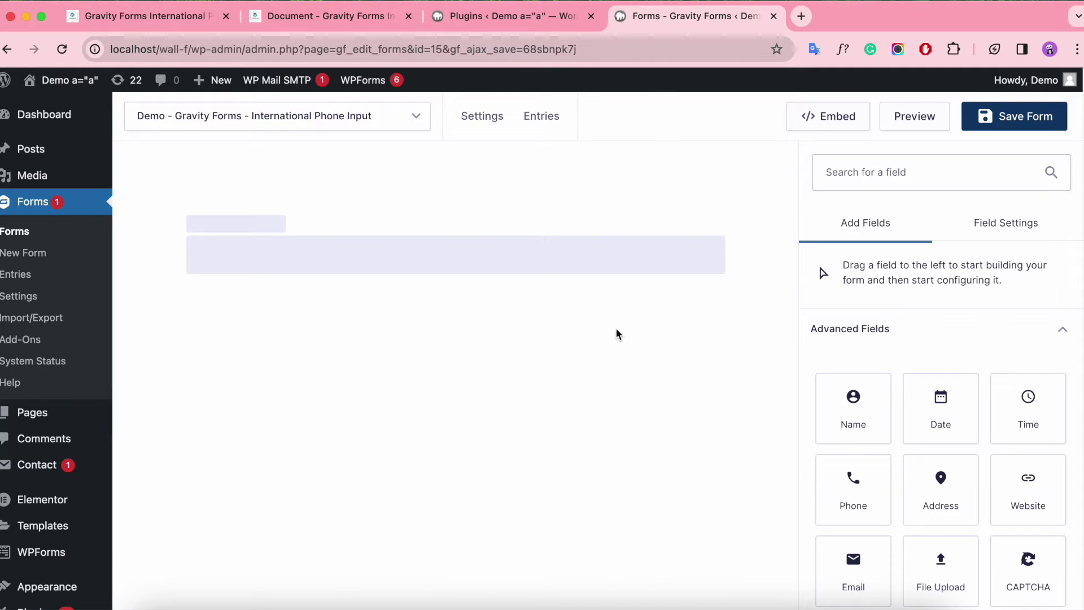
{"action": "scroll", "coordinate": [985, 367], "scroll_direction": "down", "scroll_amount": 4}
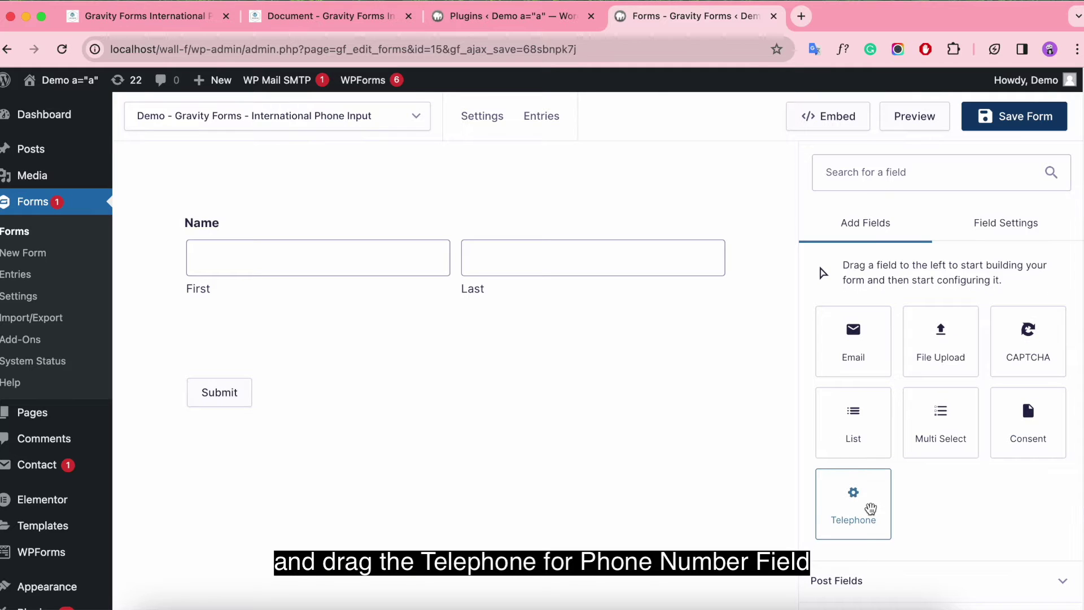
{"action": "left_click_drag", "start_coordinate": [866, 515], "coordinate": [286, 368]}
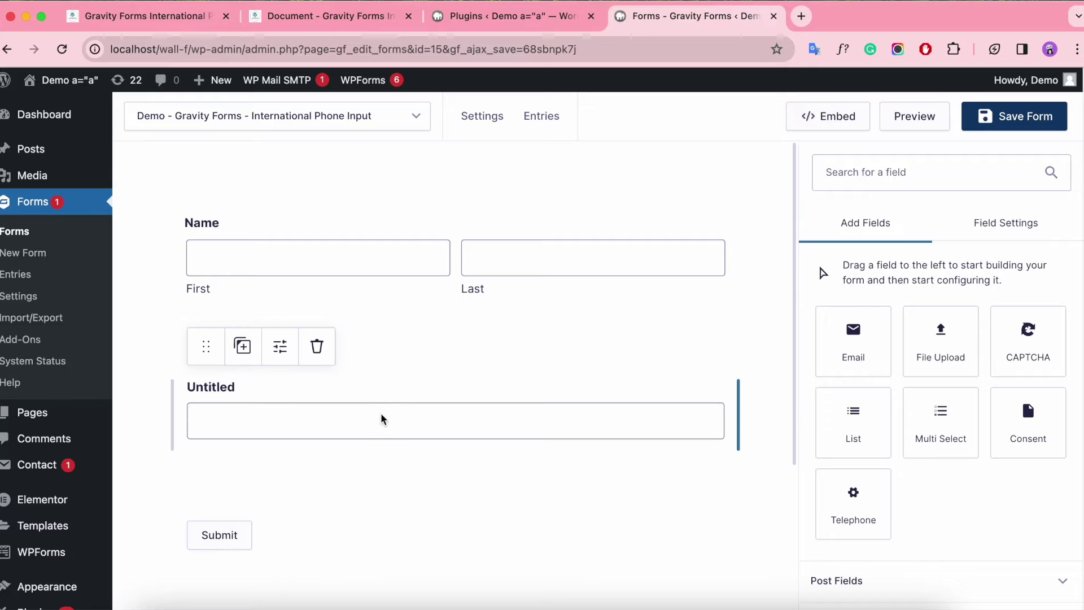
{"action": "left_click_drag", "start_coordinate": [868, 407], "coordinate": [800, 404]}
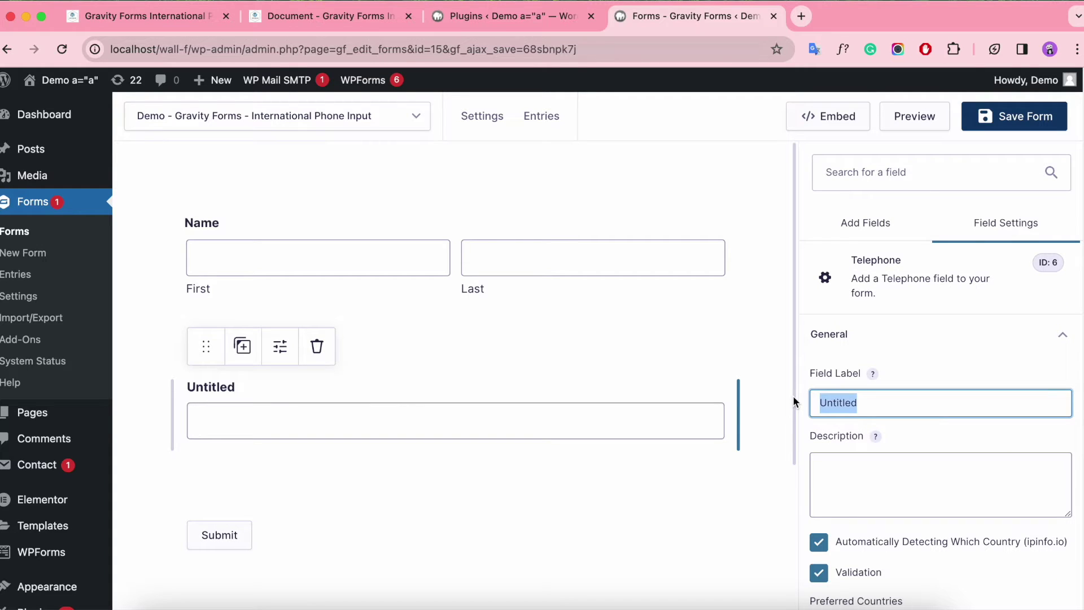
{"action": "key", "text": "BackSpace"}
{"action": "type", "text": "Phone"}
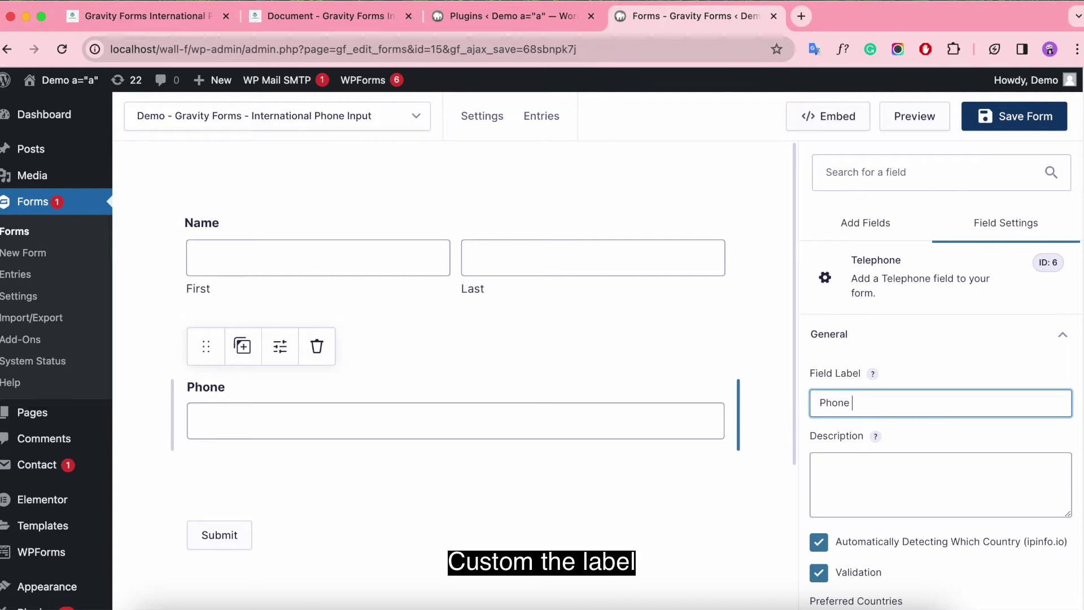
{"action": "type", "text": " Number"}
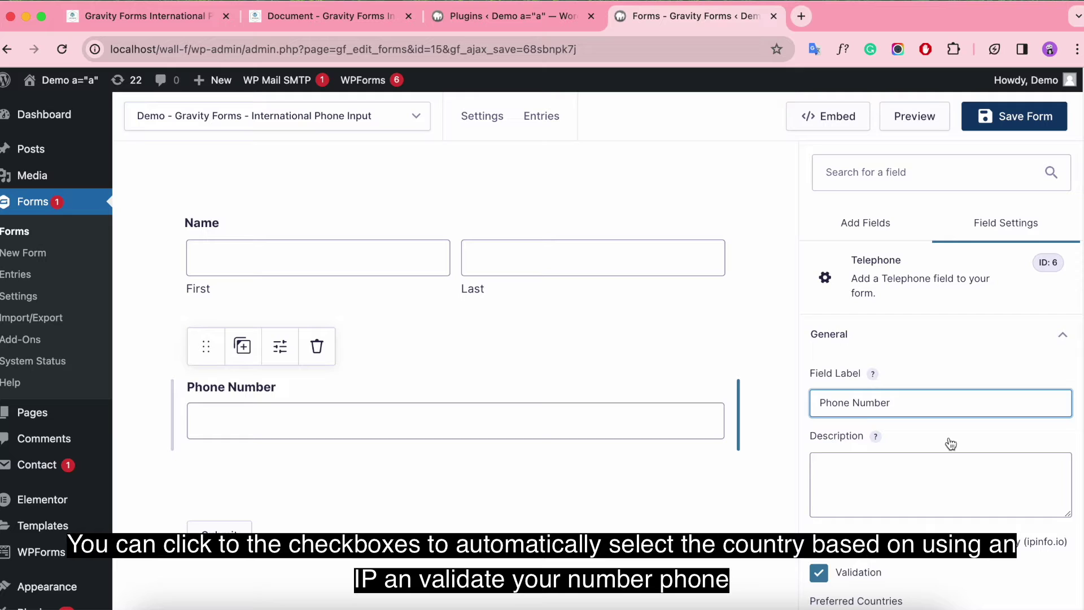
Turn on ipinfo.io country auto-detection and phone validation, then save the form
{"action": "scroll", "coordinate": [905, 474], "scroll_direction": "down", "scroll_amount": 1}
{"action": "left_click", "coordinate": [821, 528]}
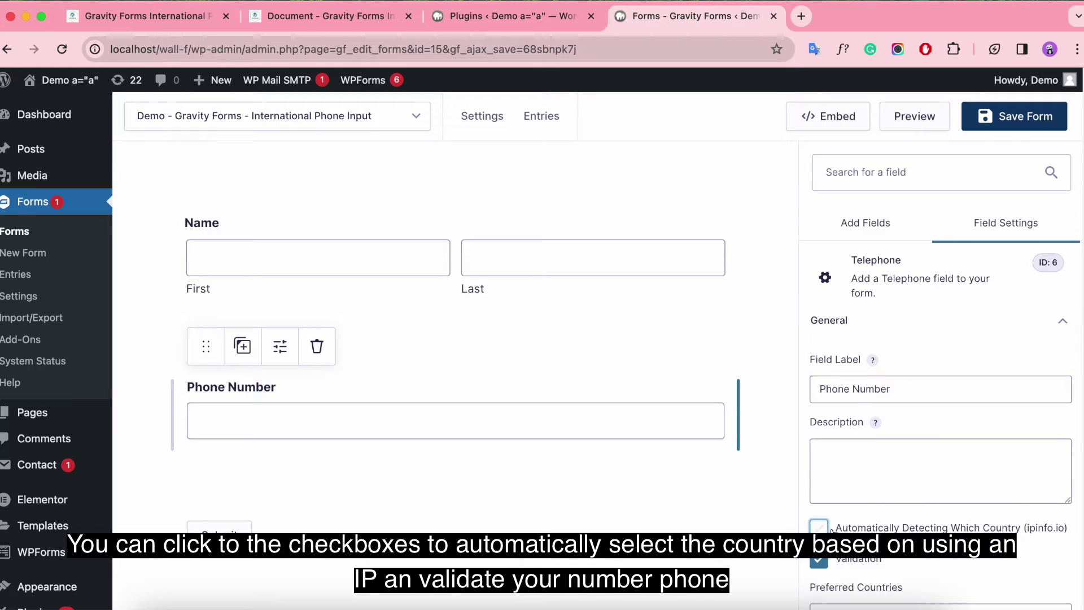
{"action": "left_click", "coordinate": [821, 529]}
{"action": "left_click", "coordinate": [829, 559]}
{"action": "left_click", "coordinate": [830, 558]}
{"action": "left_click", "coordinate": [1005, 119]}
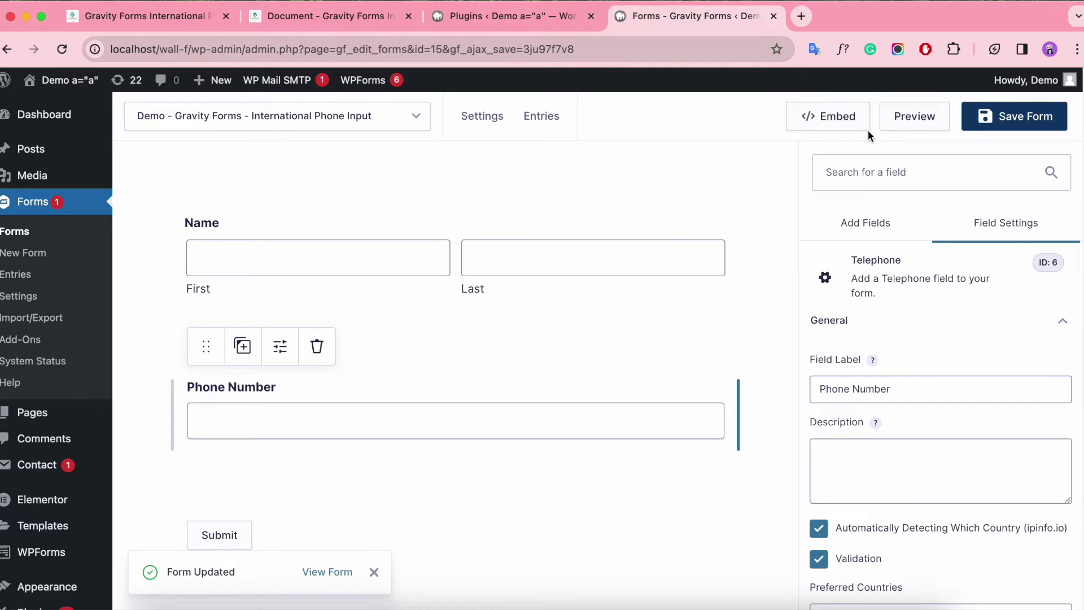
Preview the form and browse the Phone Number country dropdown, led by United States and United Kingdom
{"action": "left_click", "coordinate": [914, 116]}
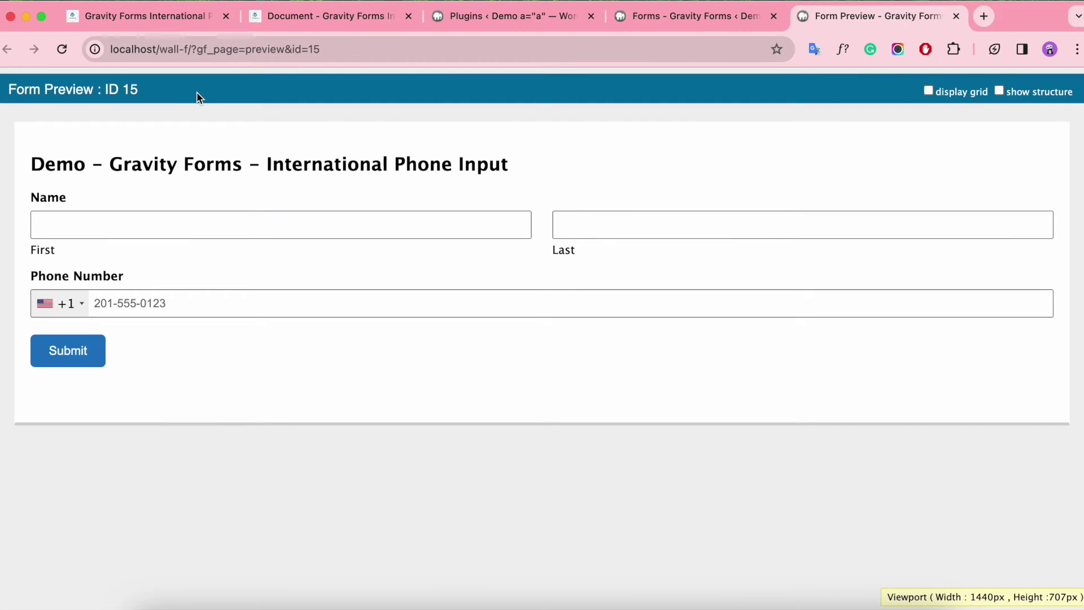
{"action": "left_click", "coordinate": [88, 304]}
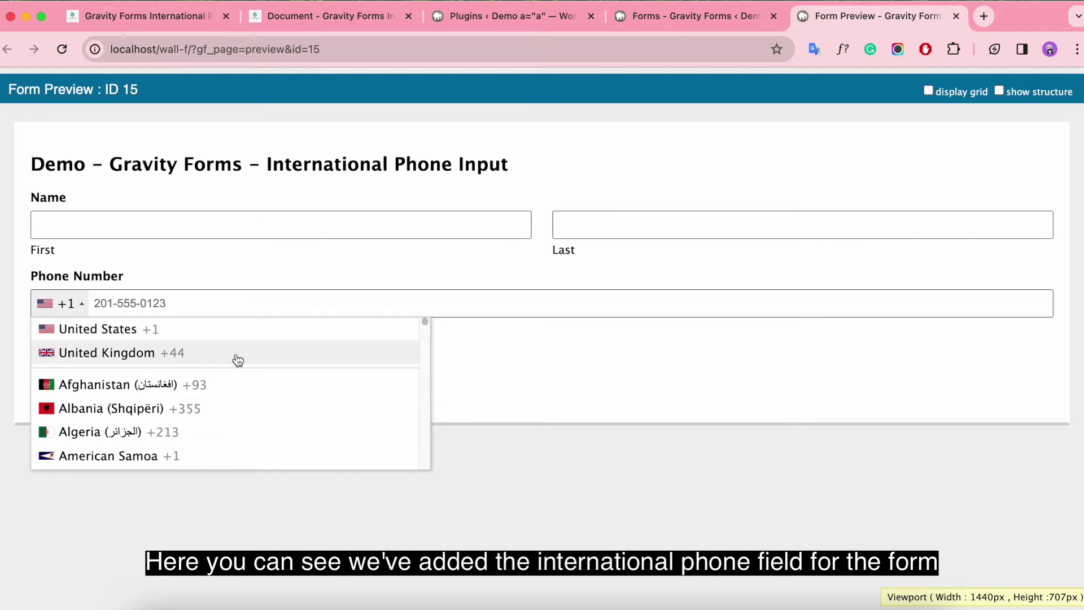
{"action": "scroll", "coordinate": [238, 360], "scroll_direction": "down", "scroll_amount": 10}
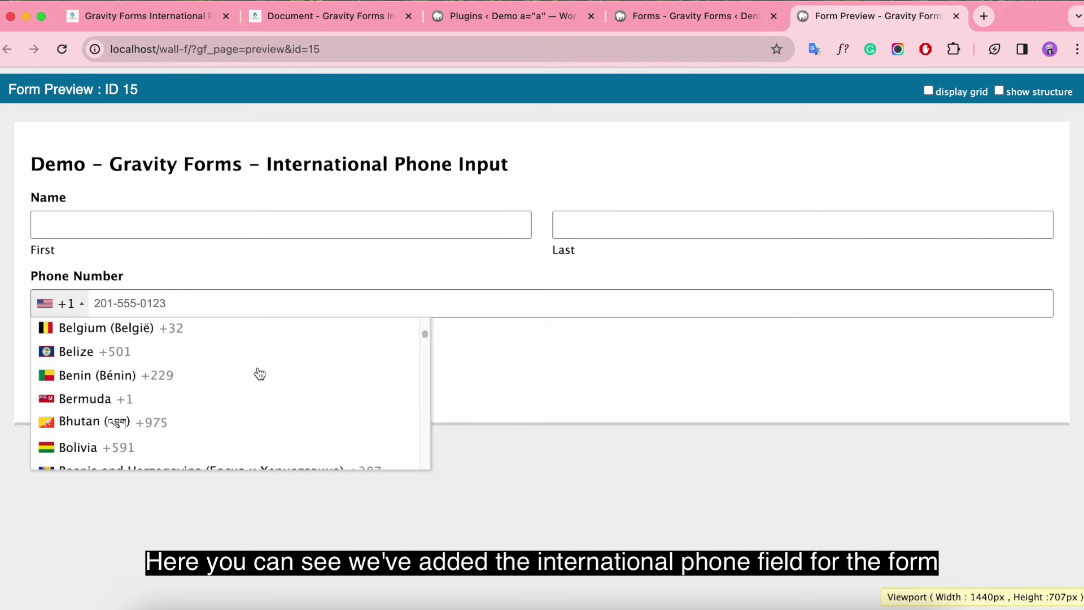
{"action": "scroll", "coordinate": [260, 373], "scroll_direction": "down", "scroll_amount": 20}
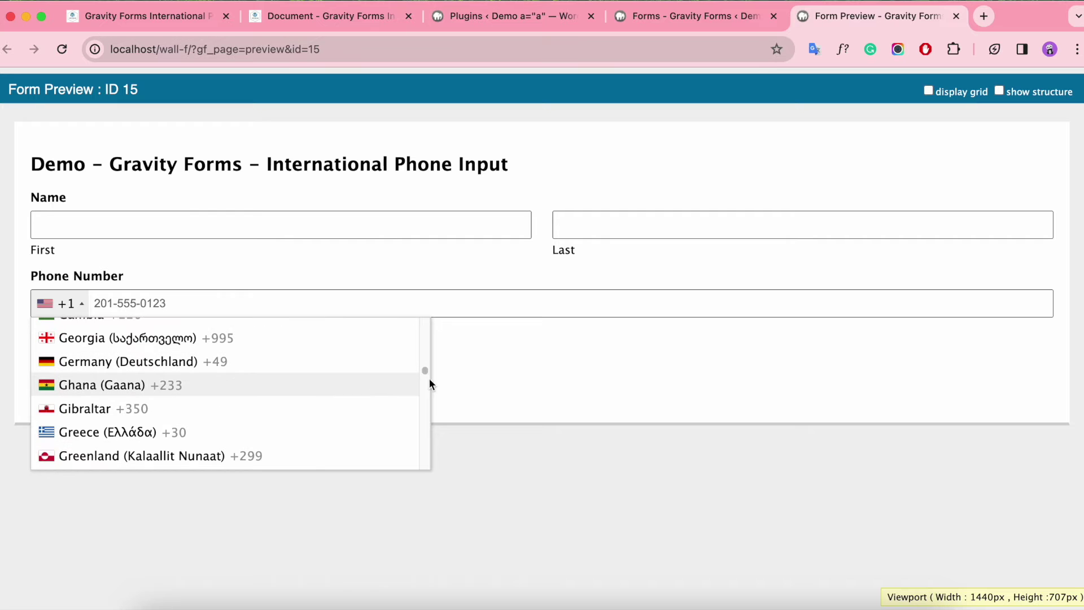
{"action": "left_click_drag", "start_coordinate": [427, 369], "coordinate": [442, 315]}
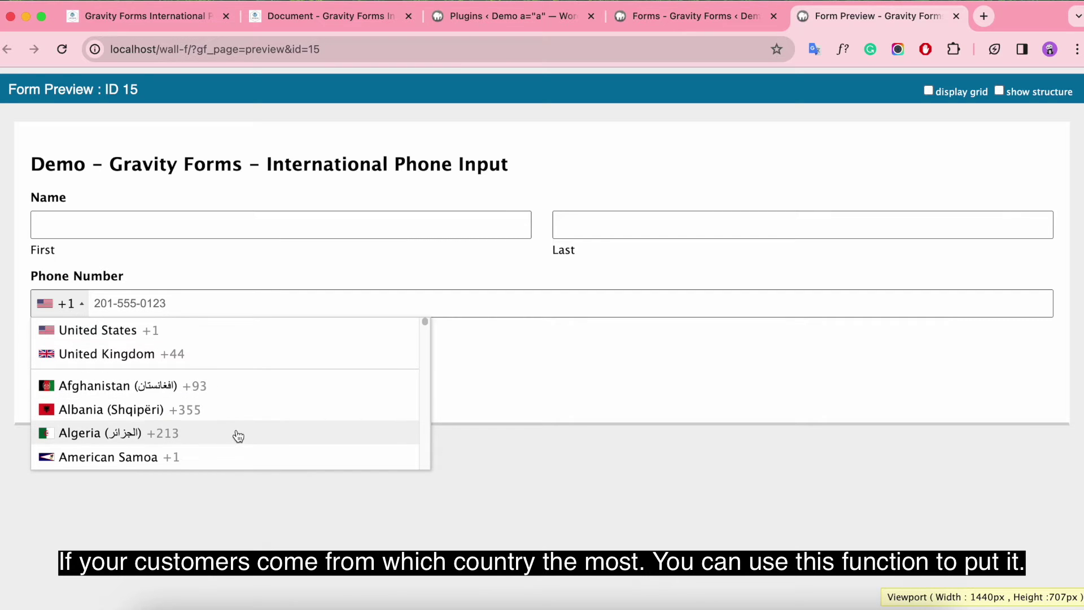
{"action": "scroll", "coordinate": [230, 457], "scroll_direction": "down", "scroll_amount": 3}
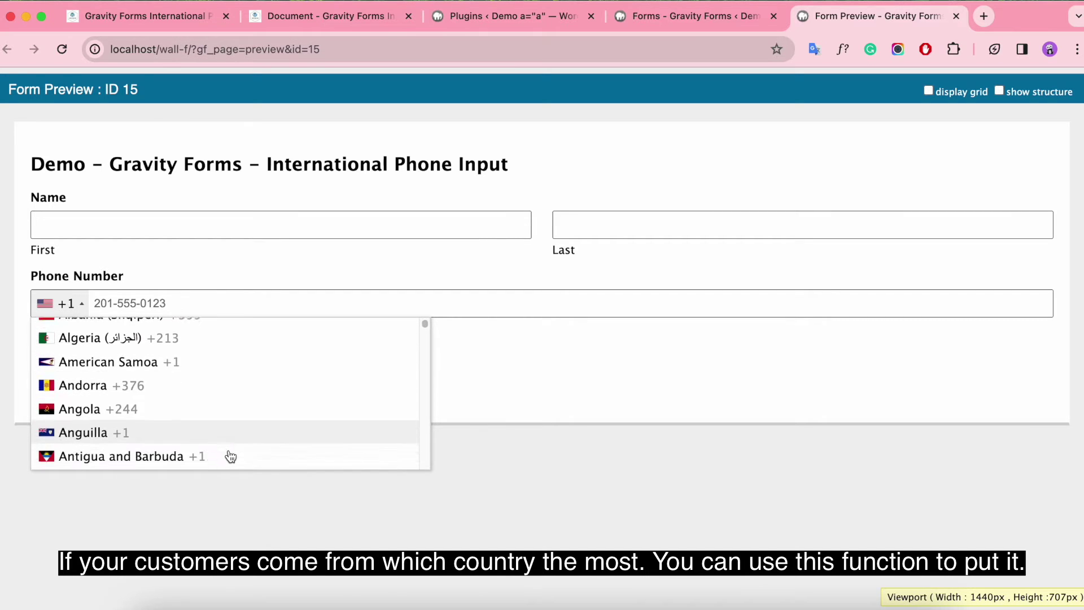
{"action": "scroll", "coordinate": [232, 451], "scroll_direction": "up", "scroll_amount": 3}
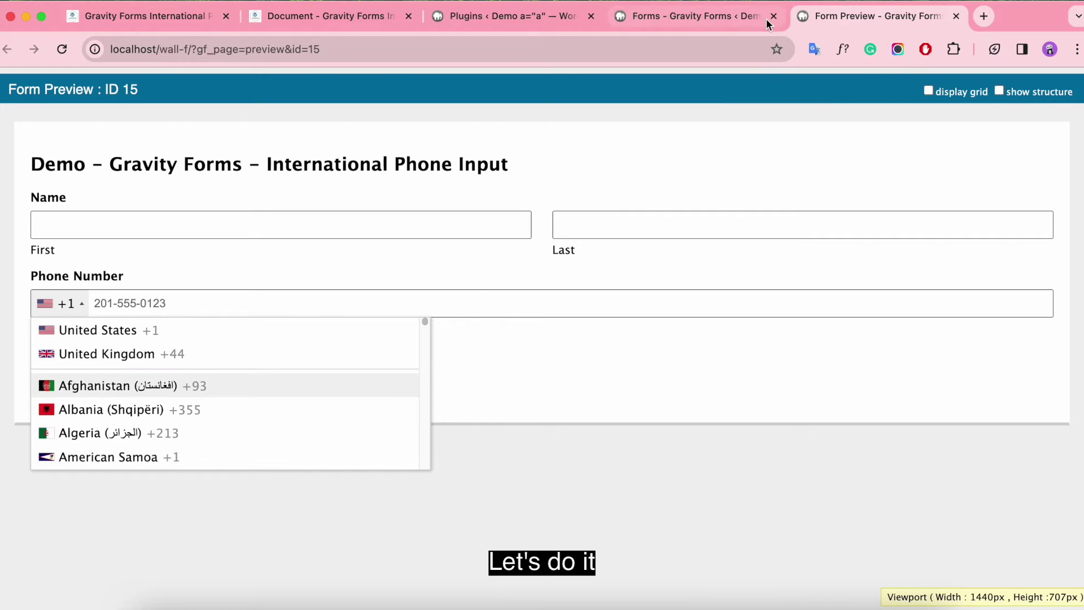
In the form editor, bring up the Phone Number field's Preferred Countries box, showing the us|gb example
{"action": "left_click", "coordinate": [694, 17]}
{"action": "scroll", "coordinate": [912, 399], "scroll_direction": "down", "scroll_amount": 3}
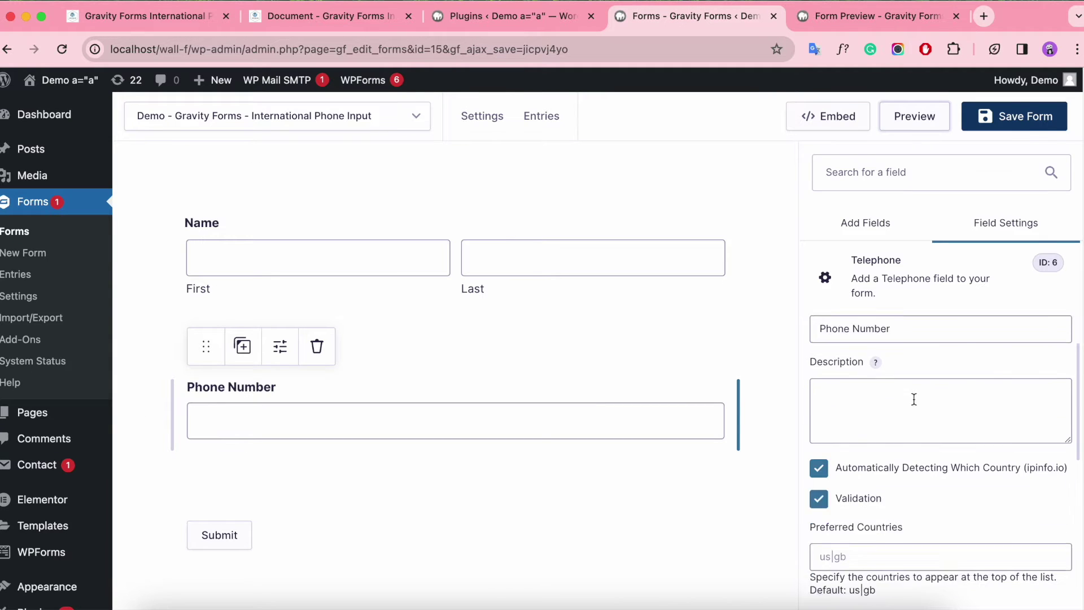
{"action": "scroll", "coordinate": [937, 397], "scroll_direction": "down", "scroll_amount": 2}
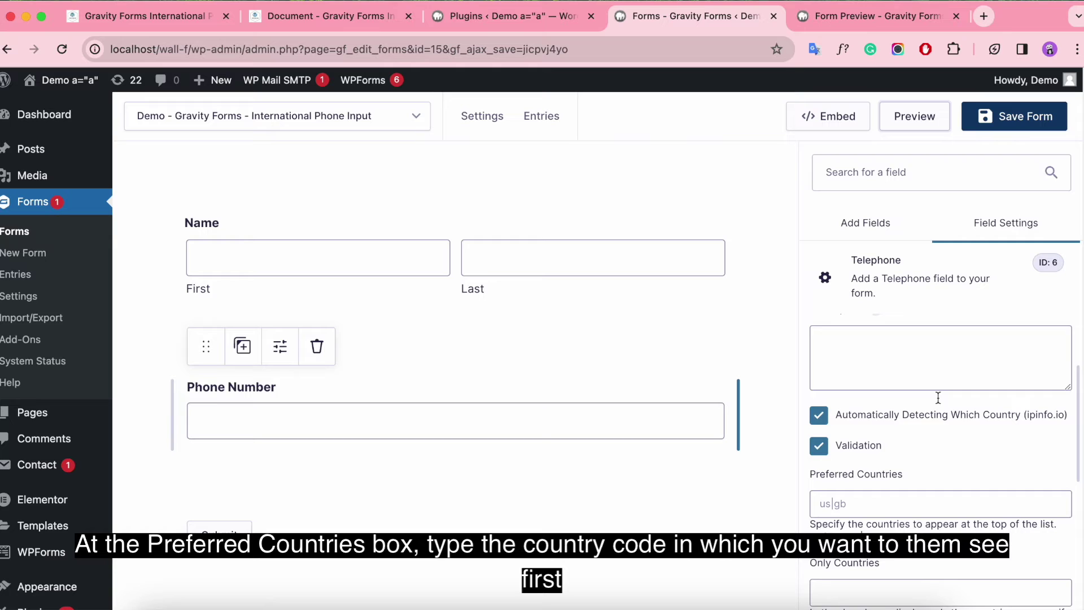
{"action": "left_click", "coordinate": [894, 477]}
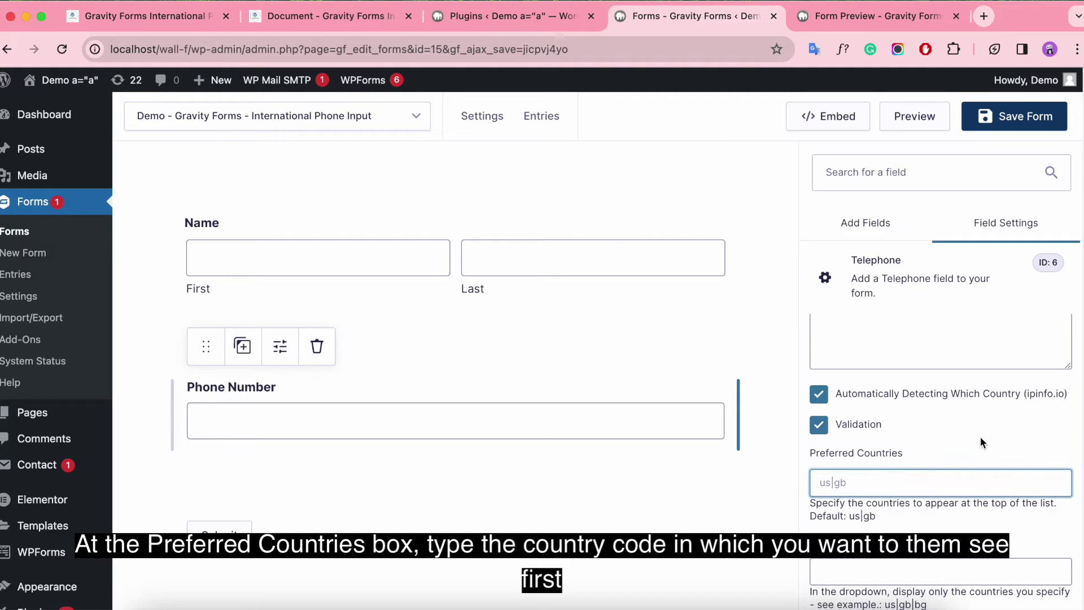
{"action": "left_click_drag", "start_coordinate": [810, 518], "coordinate": [881, 518]}
{"action": "left_click", "coordinate": [858, 491]}
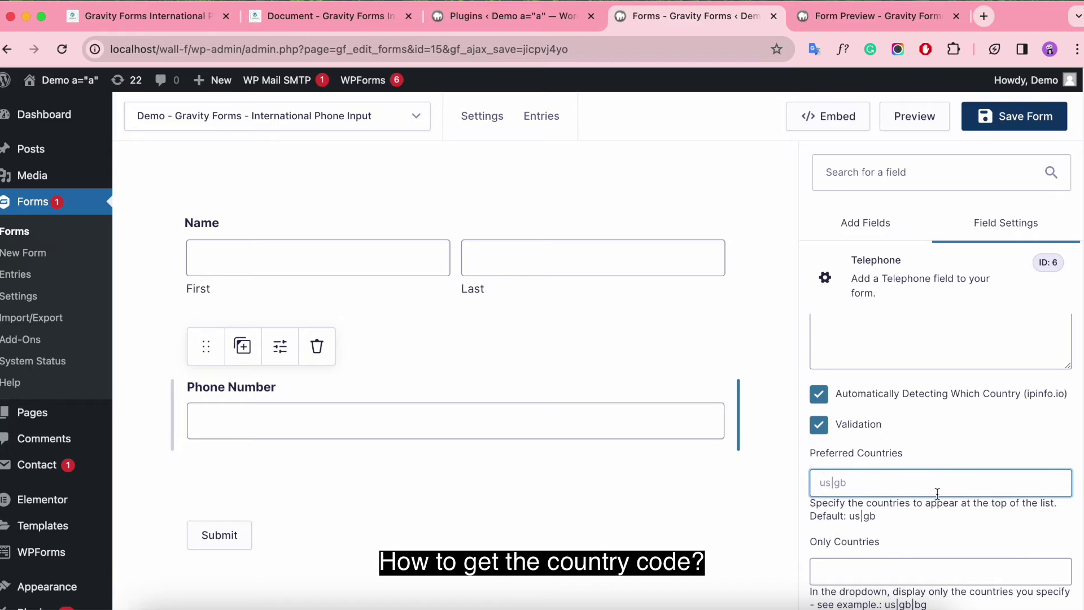
Look up France's code FR in Wikipedia's ISO 3166-1 alpha-2 list via the add-on documentation
{"action": "left_click", "coordinate": [296, 17]}
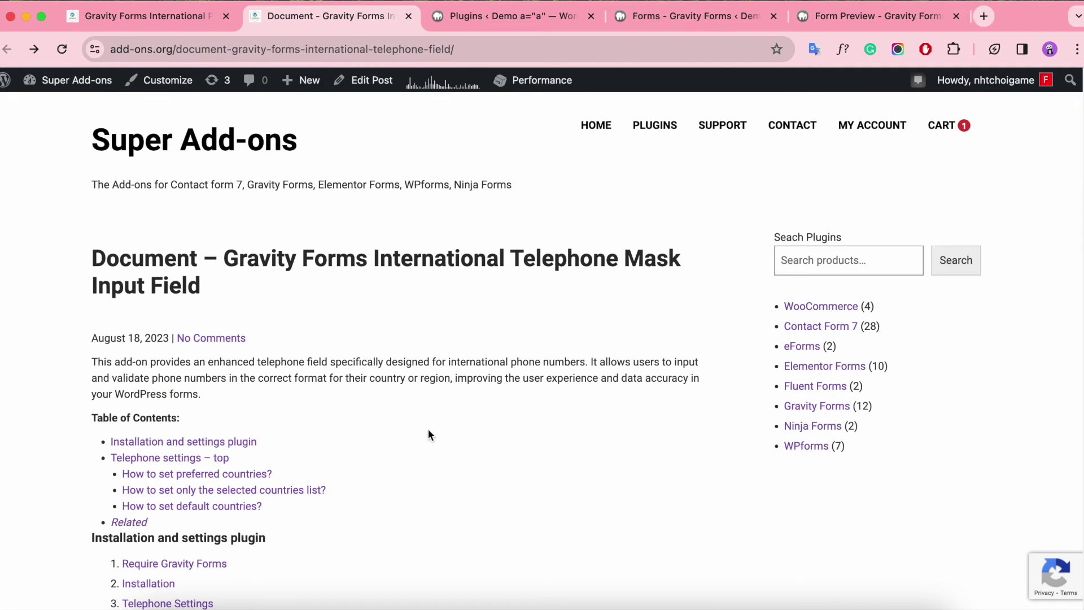
{"action": "scroll", "coordinate": [438, 409], "scroll_direction": "down", "scroll_amount": 5}
{"action": "scroll", "coordinate": [441, 415], "scroll_direction": "down", "scroll_amount": 2}
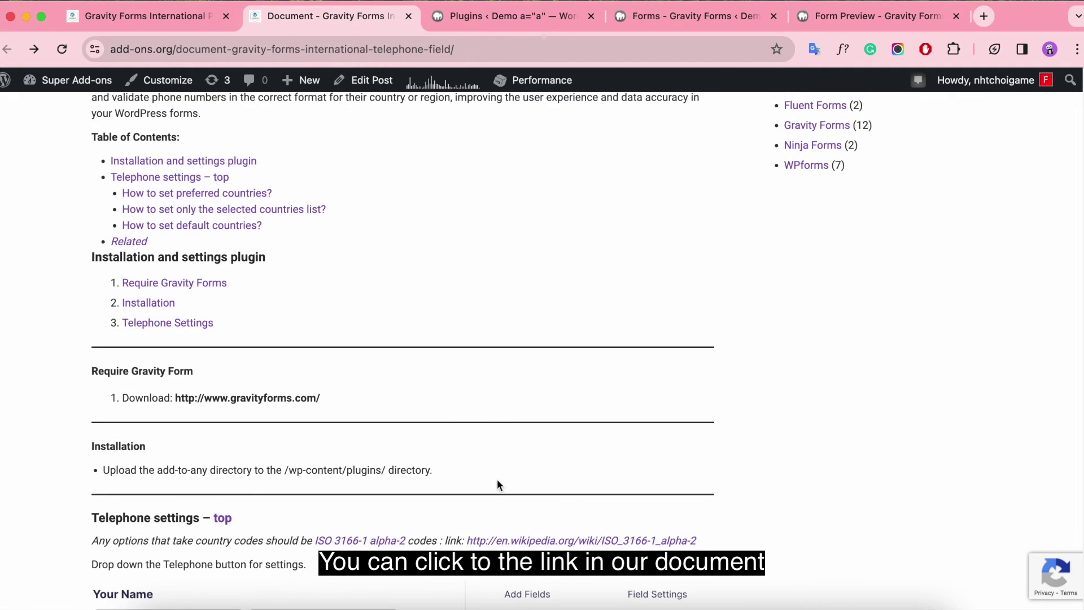
{"action": "left_click", "coordinate": [508, 541]}
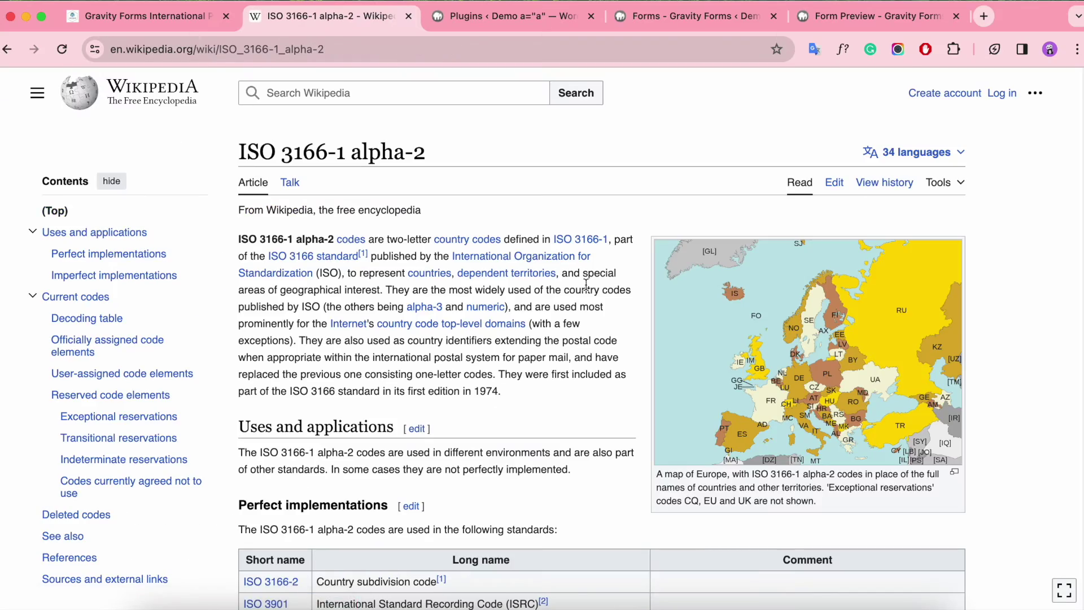
{"action": "scroll", "coordinate": [586, 284], "scroll_direction": "down", "scroll_amount": 20}
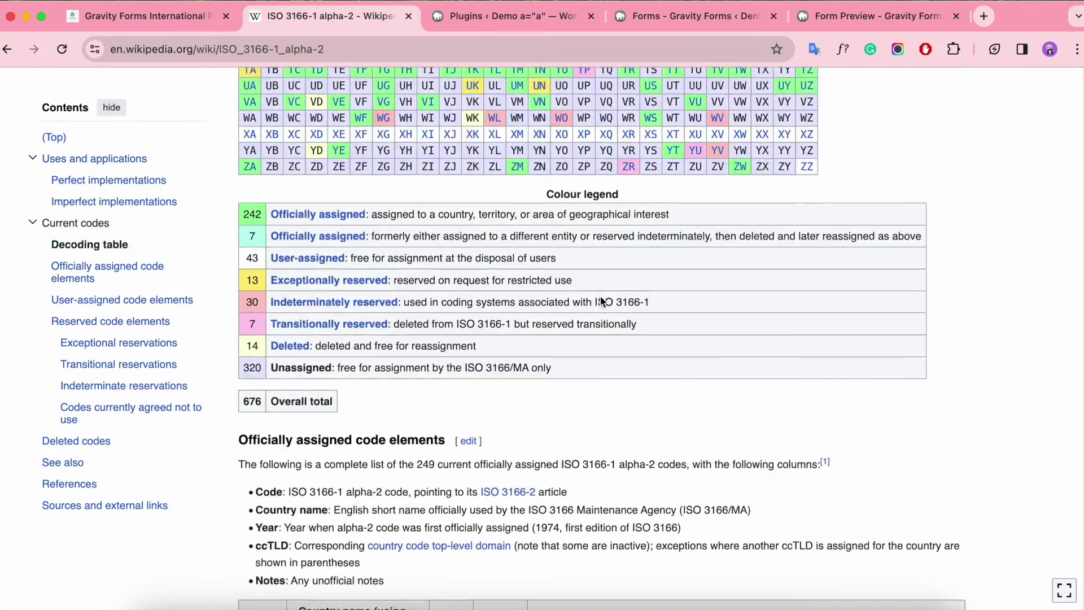
{"action": "scroll", "coordinate": [602, 301], "scroll_direction": "down", "scroll_amount": 8}
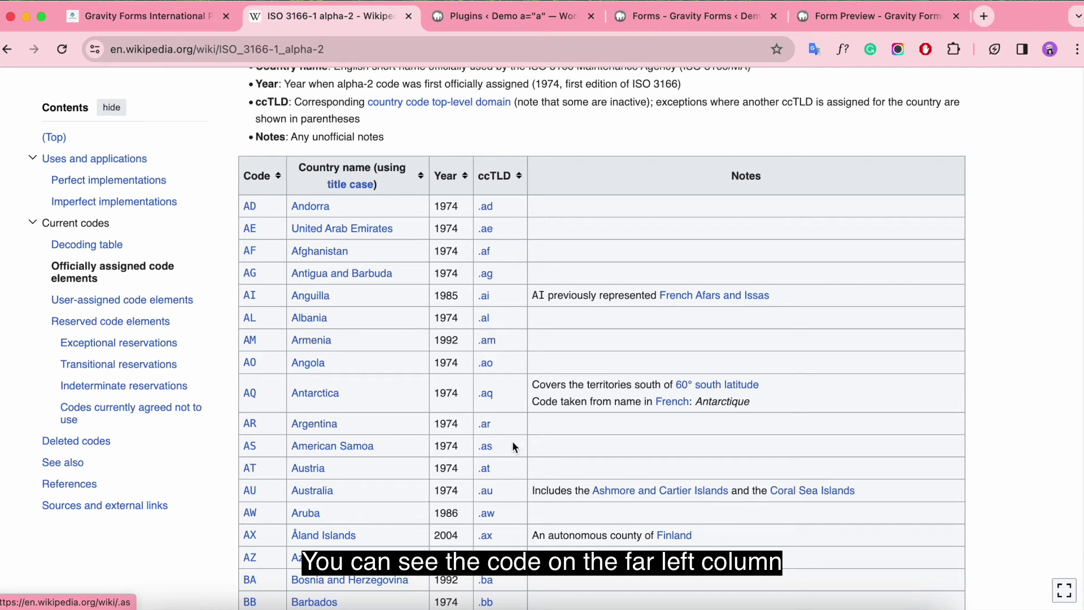
{"action": "scroll", "coordinate": [467, 441], "scroll_direction": "down", "scroll_amount": 8}
{"action": "scroll", "coordinate": [466, 438], "scroll_direction": "down", "scroll_amount": 20}
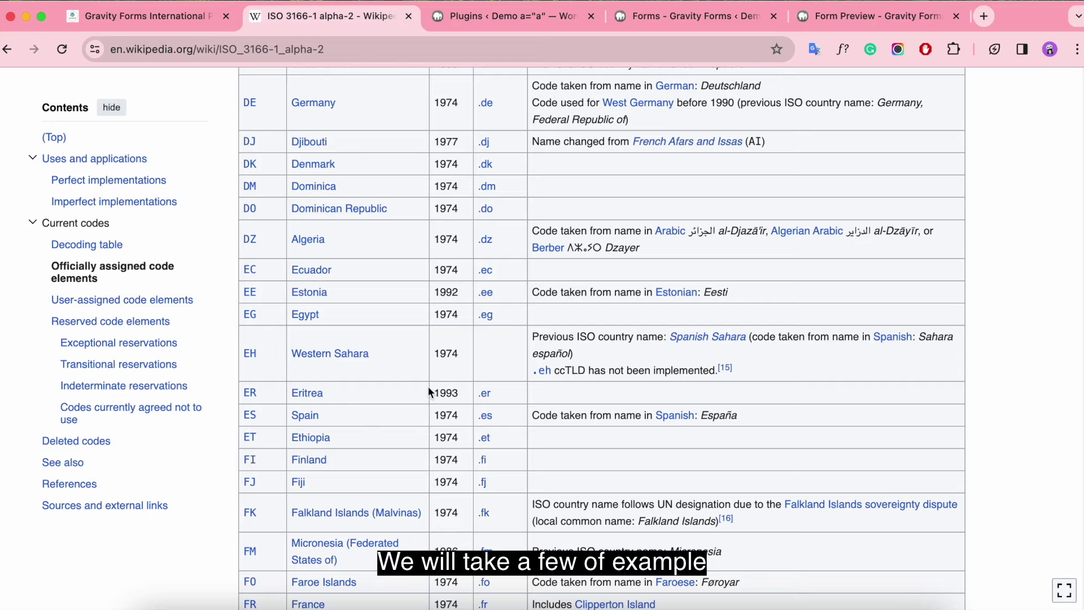
{"action": "scroll", "coordinate": [416, 373], "scroll_direction": "down", "scroll_amount": 6}
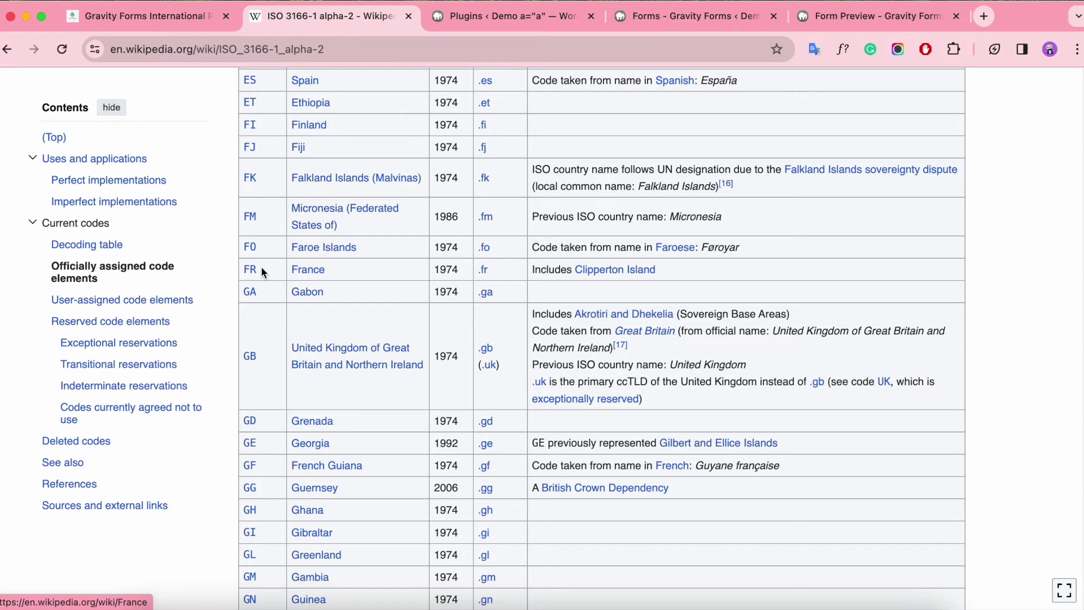
{"action": "left_click", "coordinate": [700, 20]}
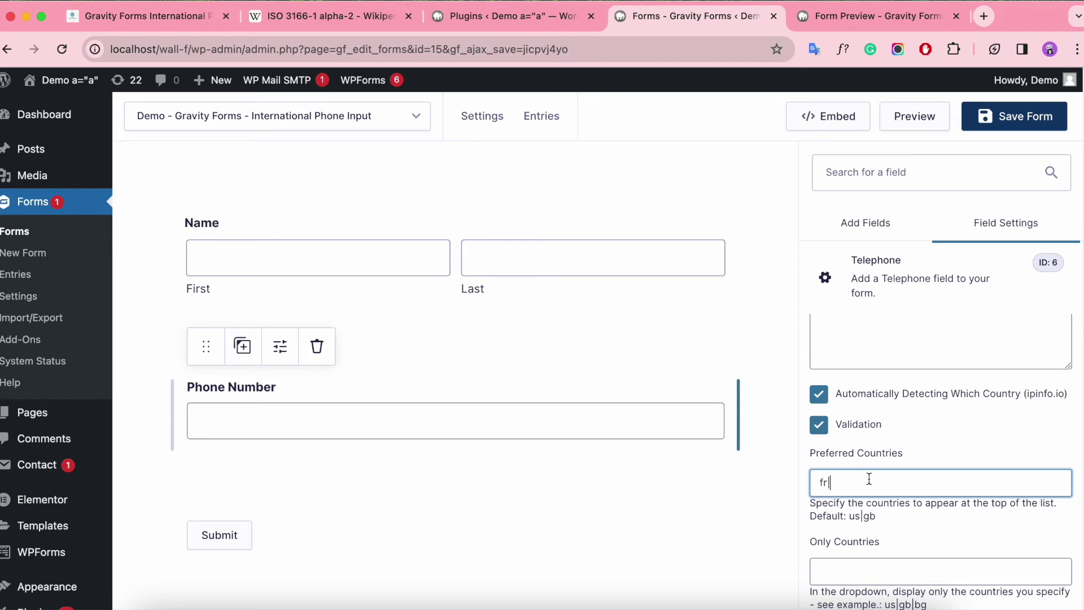
Complete Preferred Countries as fr|ge|us, save the form, and return to the preview
{"action": "left_click", "coordinate": [307, 17]}
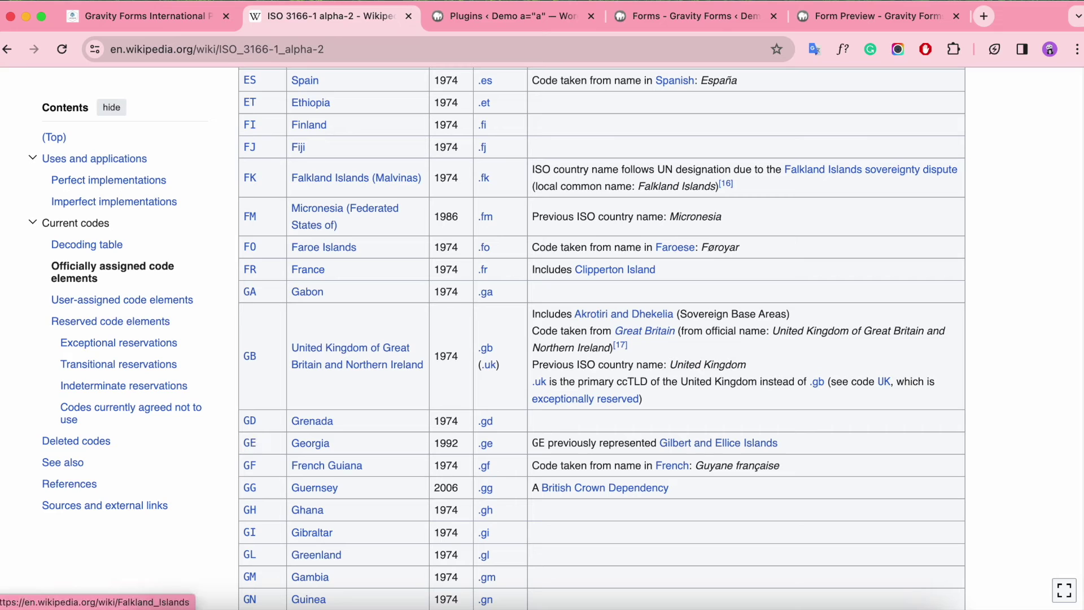
{"action": "left_click", "coordinate": [692, 18]}
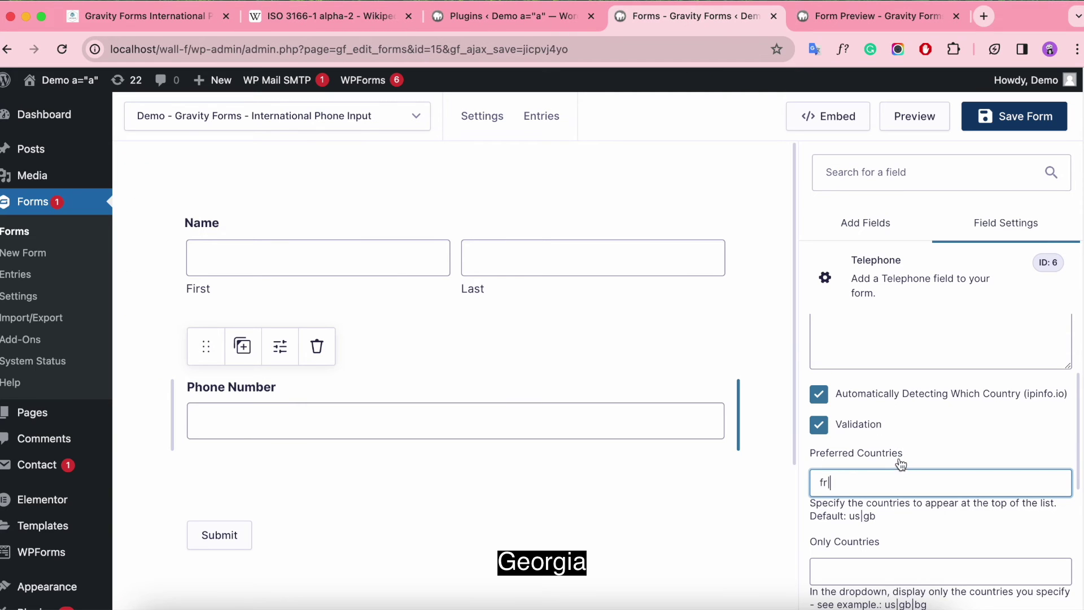
{"action": "type", "text": "ge|"}
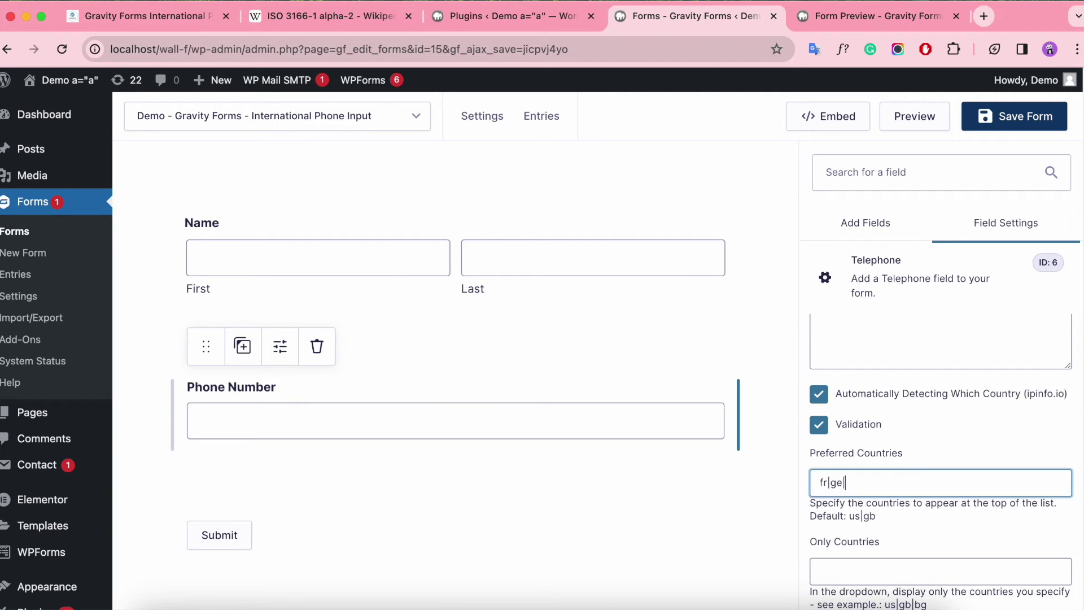
{"action": "type", "text": "u"}
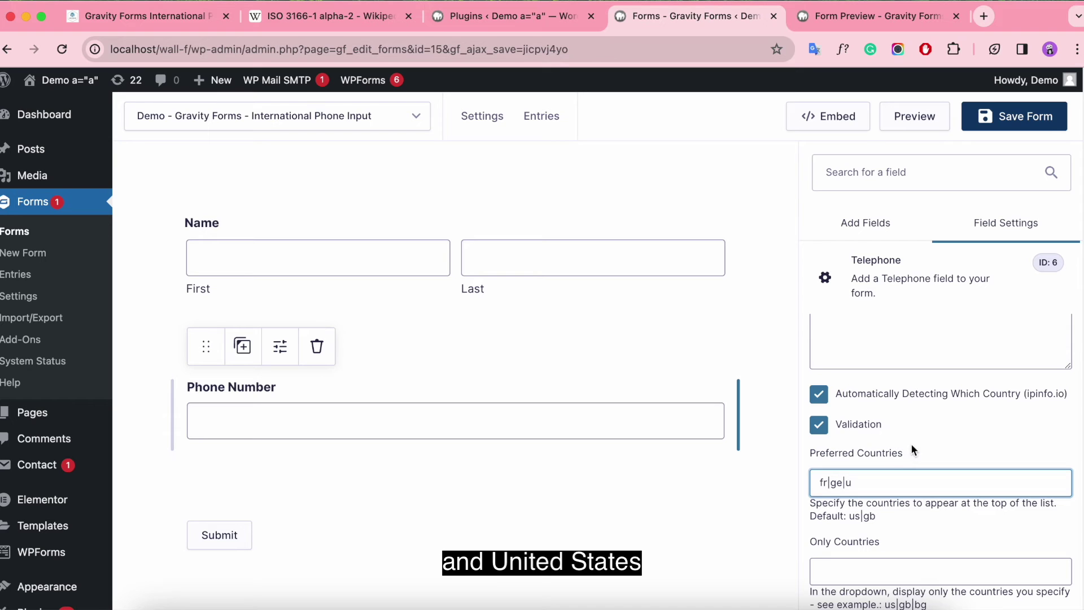
{"action": "type", "text": "s"}
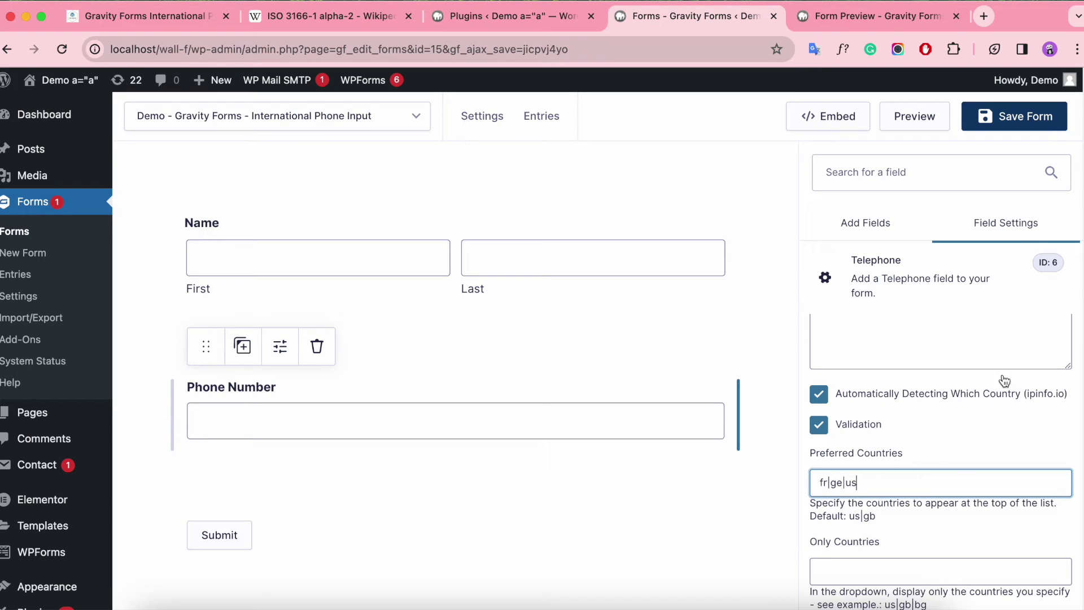
{"action": "left_click", "coordinate": [1017, 126]}
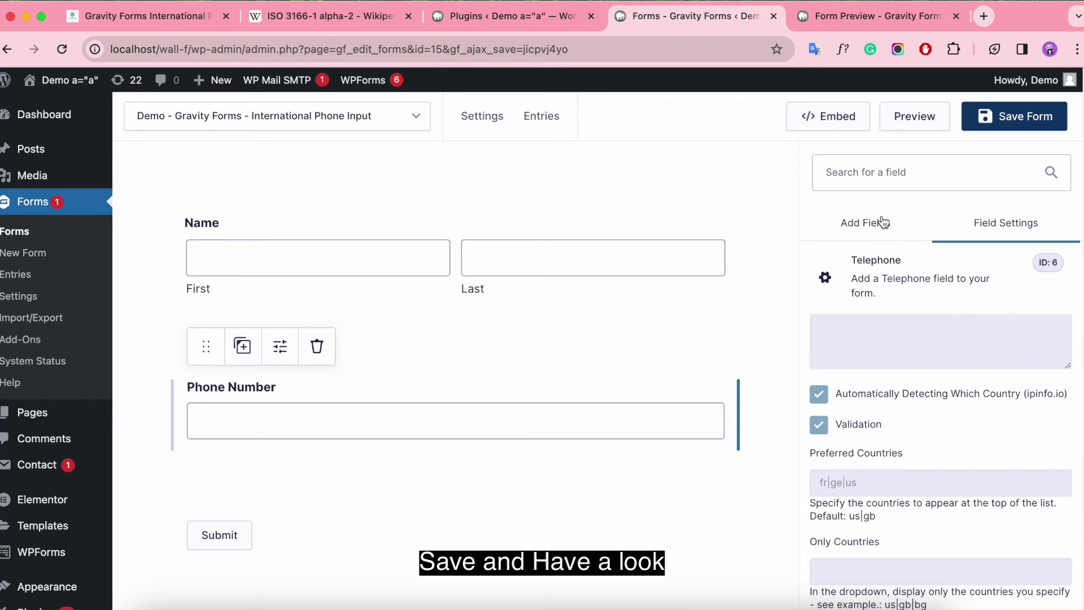
{"action": "left_click", "coordinate": [855, 16]}
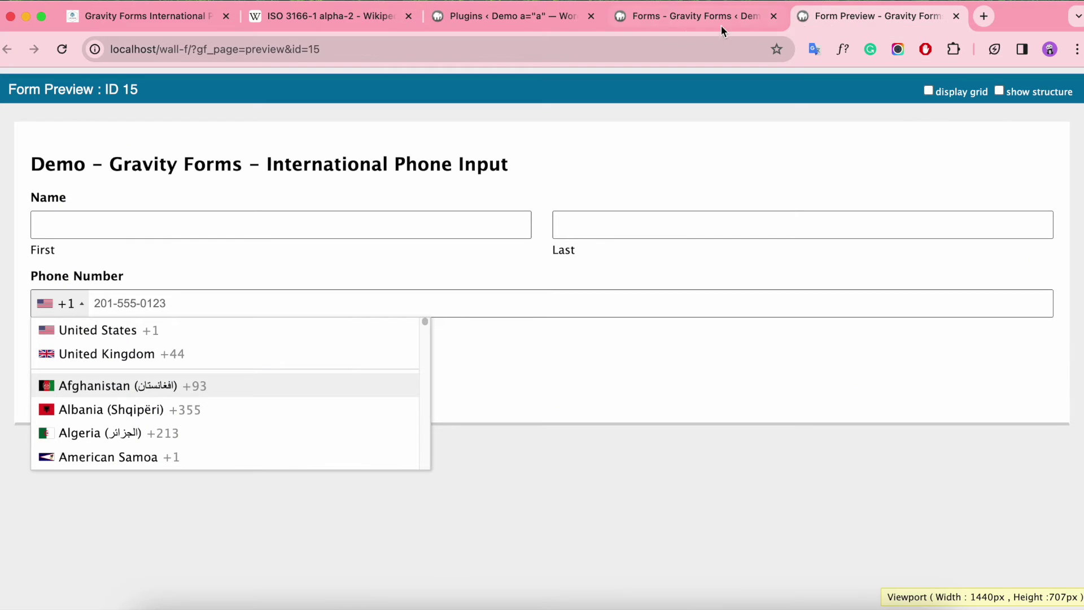
Reload the preview and confirm France, Georgia and United States top the phone country list
{"action": "left_click", "coordinate": [62, 53]}
{"action": "left_click", "coordinate": [83, 309]}
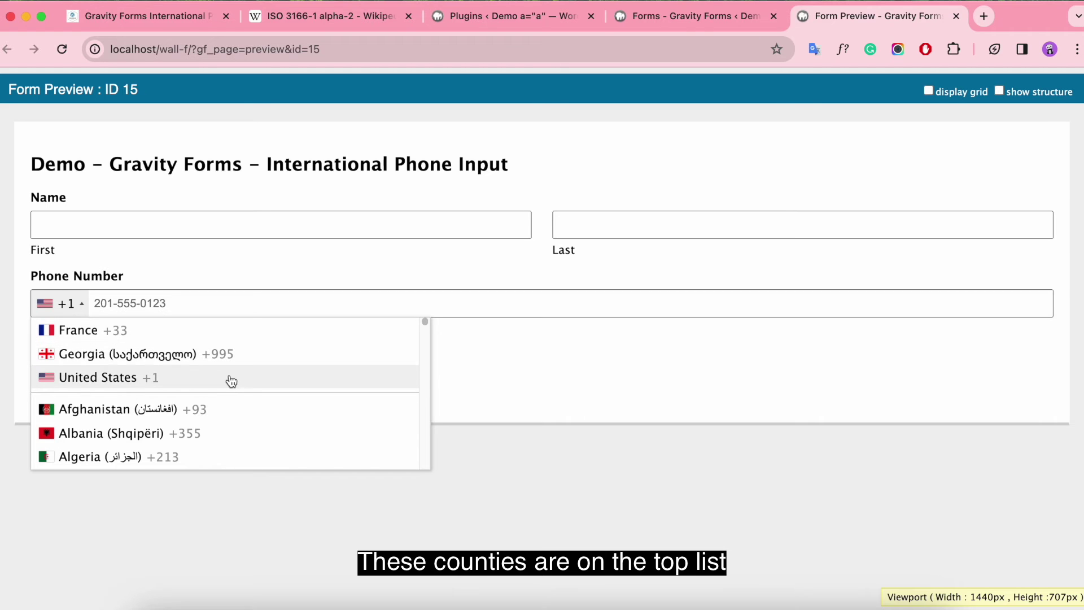
{"action": "scroll", "coordinate": [230, 391], "scroll_direction": "down", "scroll_amount": 4}
{"action": "scroll", "coordinate": [234, 393], "scroll_direction": "up", "scroll_amount": 2}
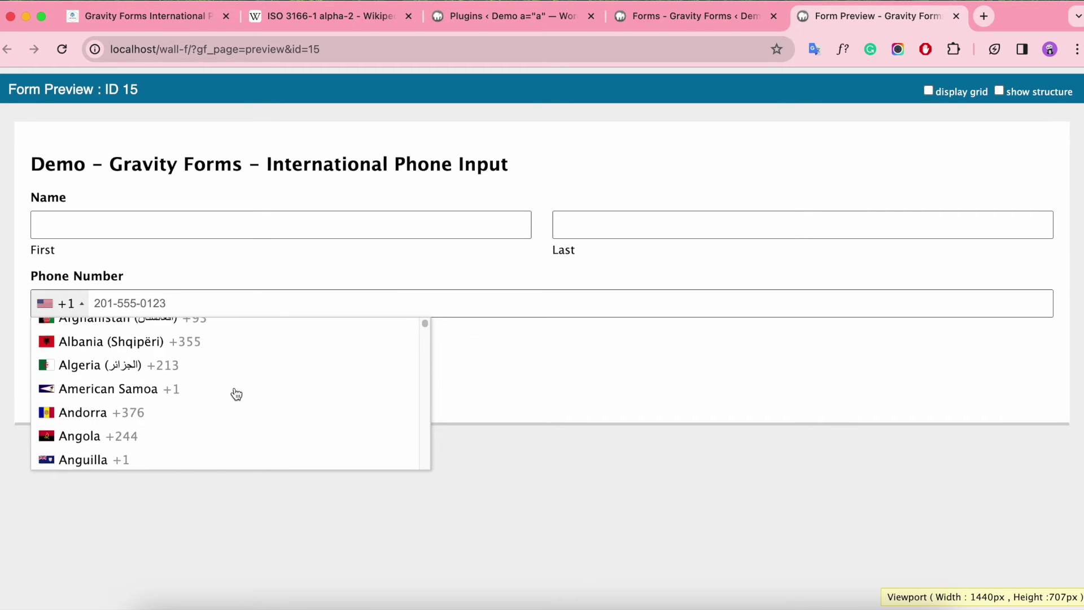
{"action": "scroll", "coordinate": [236, 393], "scroll_direction": "up", "scroll_amount": 2}
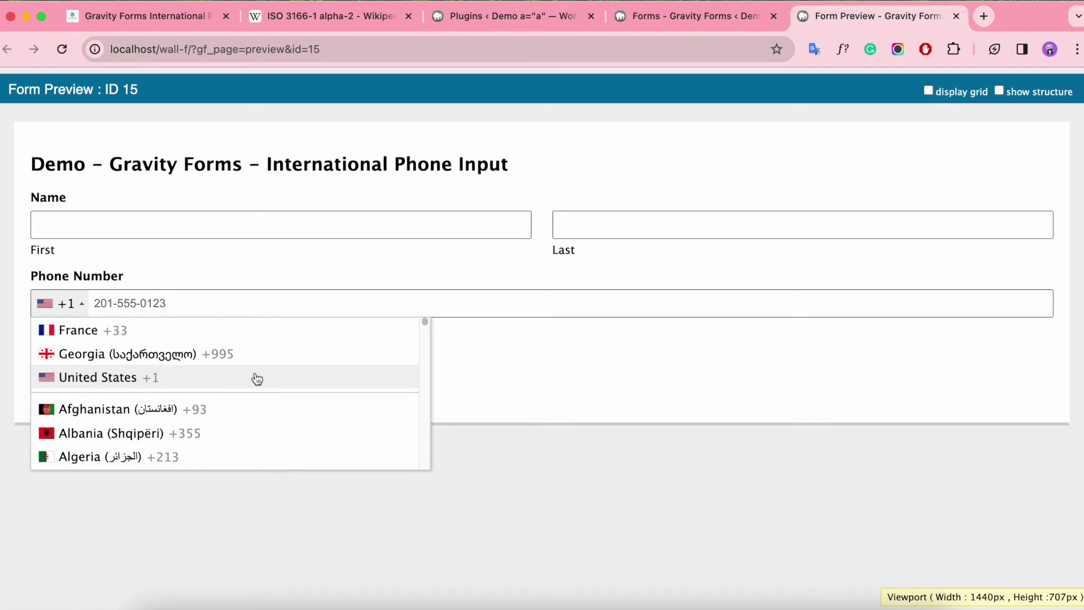
Clear Preferred Countries, paste fr|ge|us into Only Countries, and save the form
{"action": "left_click", "coordinate": [690, 15]}
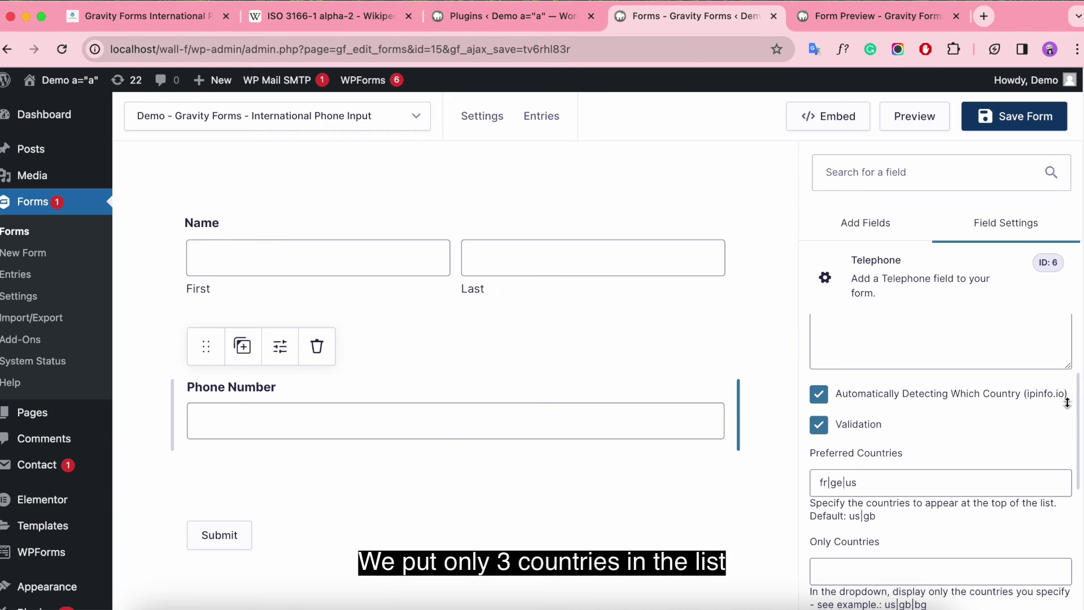
{"action": "left_click_drag", "start_coordinate": [864, 483], "coordinate": [815, 479]}
{"action": "key", "text": "super+c"}
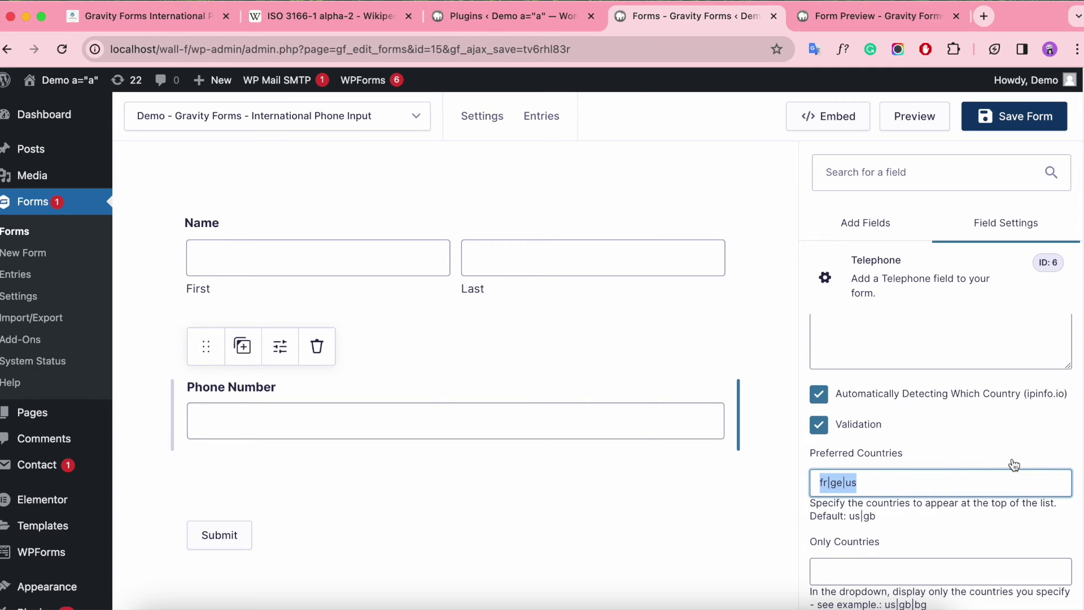
{"action": "key", "text": "BackSpace"}
{"action": "left_click", "coordinate": [901, 566]}
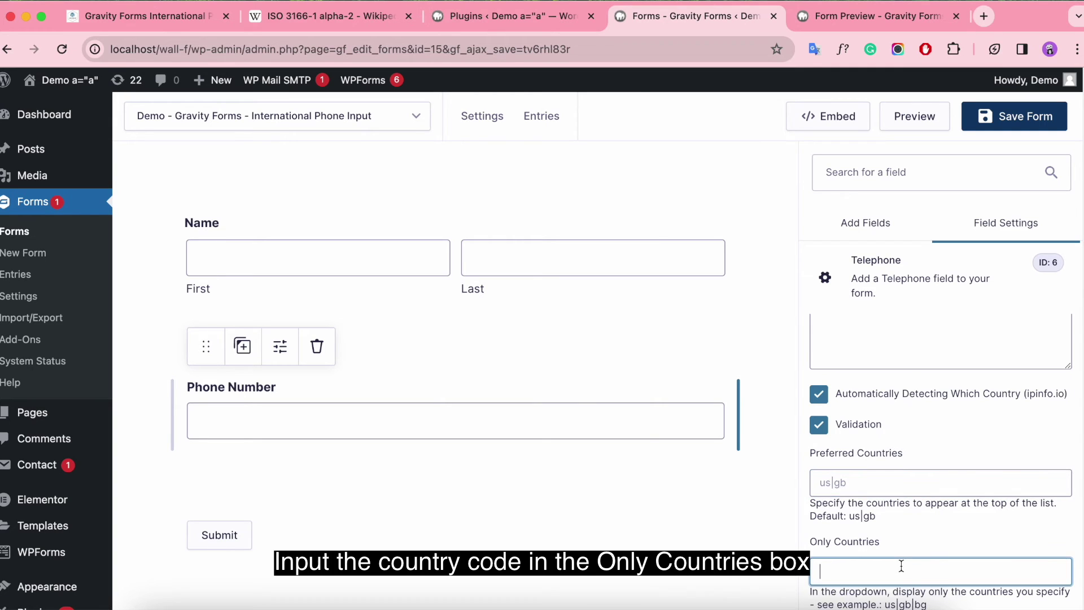
{"action": "key", "text": "super+v"}
{"action": "scroll", "coordinate": [1079, 504], "scroll_direction": "down", "scroll_amount": 1}
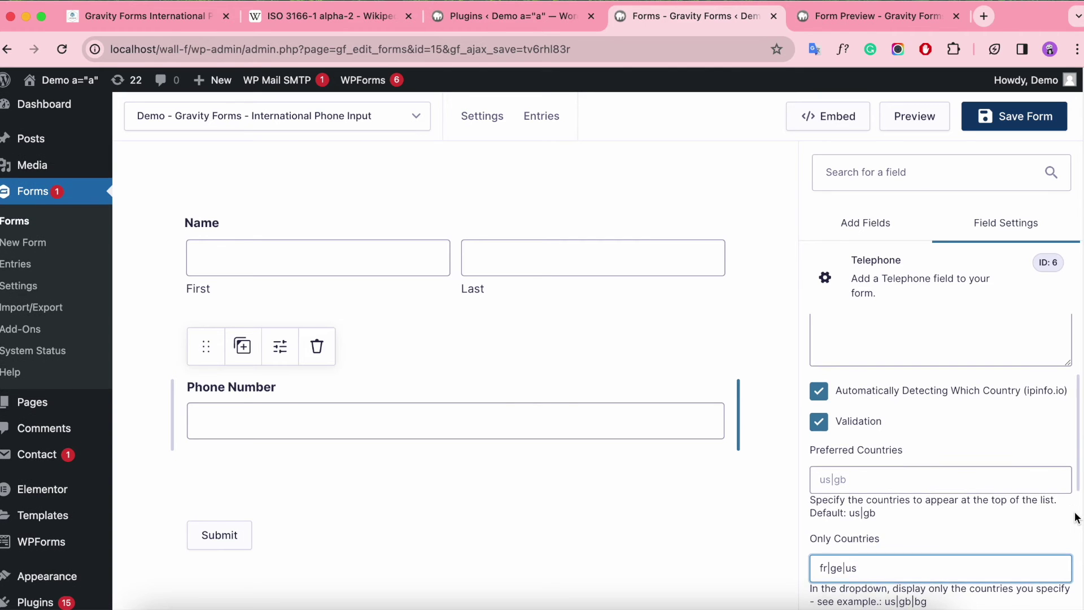
{"action": "scroll", "coordinate": [1076, 511], "scroll_direction": "down", "scroll_amount": 1}
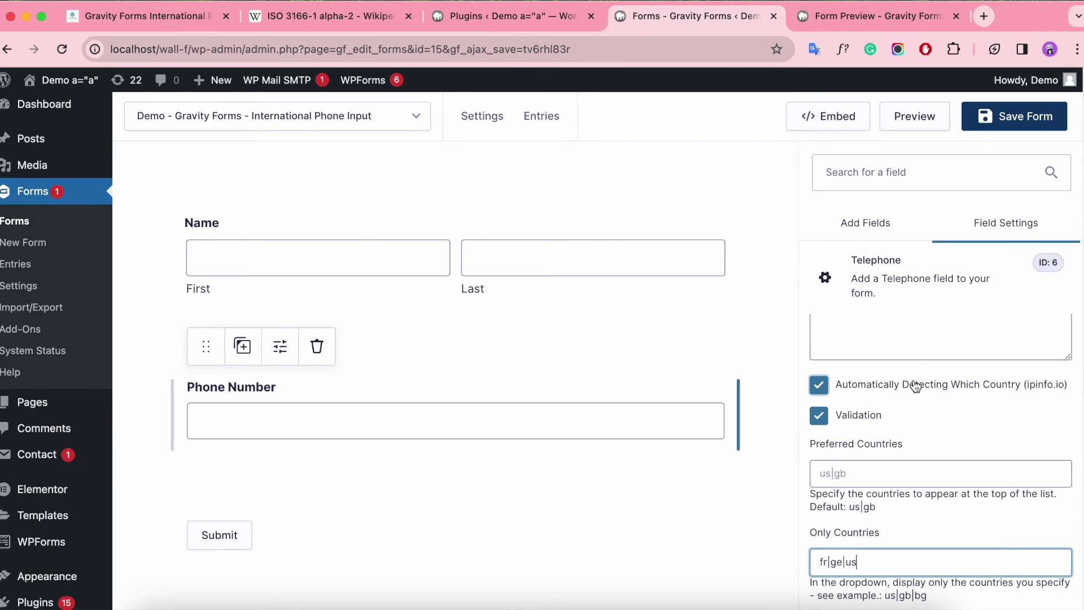
{"action": "left_click", "coordinate": [1004, 117]}
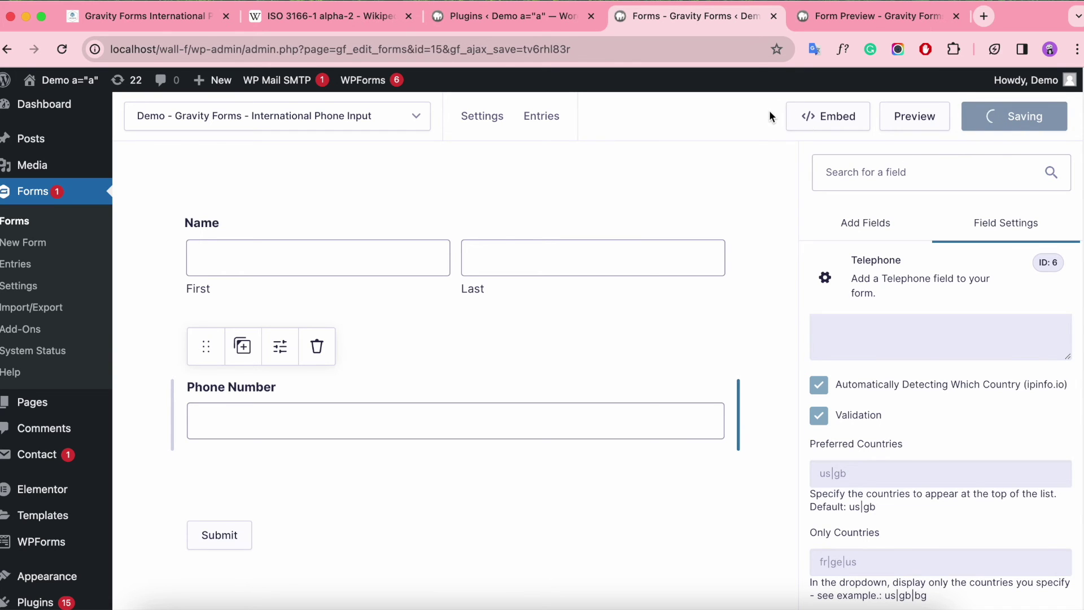
Verify the preview's phone country list shows only France, Georgia and United States
{"action": "left_click", "coordinate": [855, 20]}
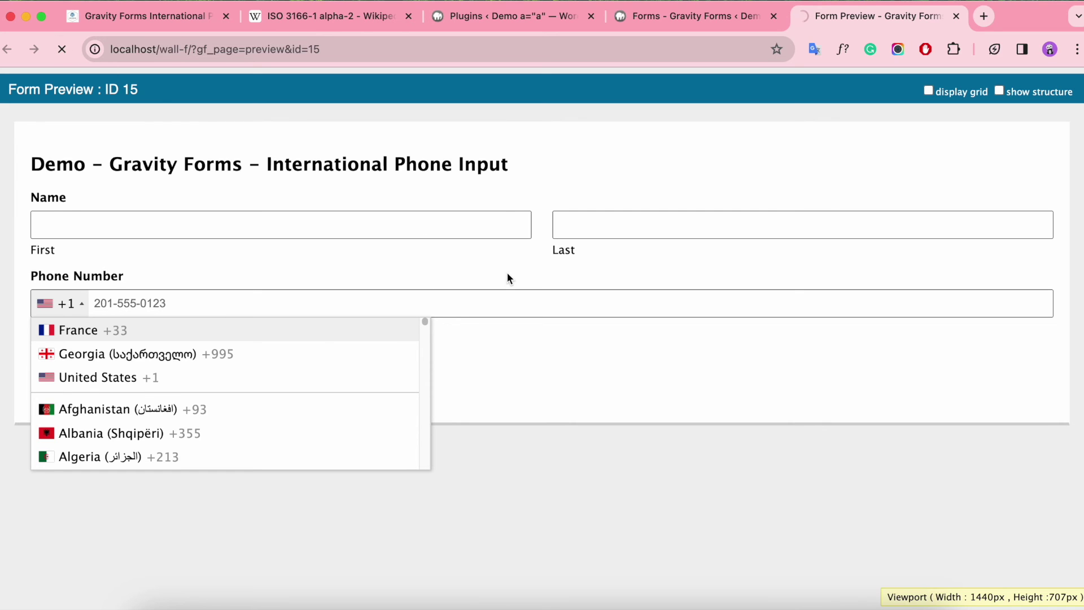
{"action": "left_click", "coordinate": [62, 307]}
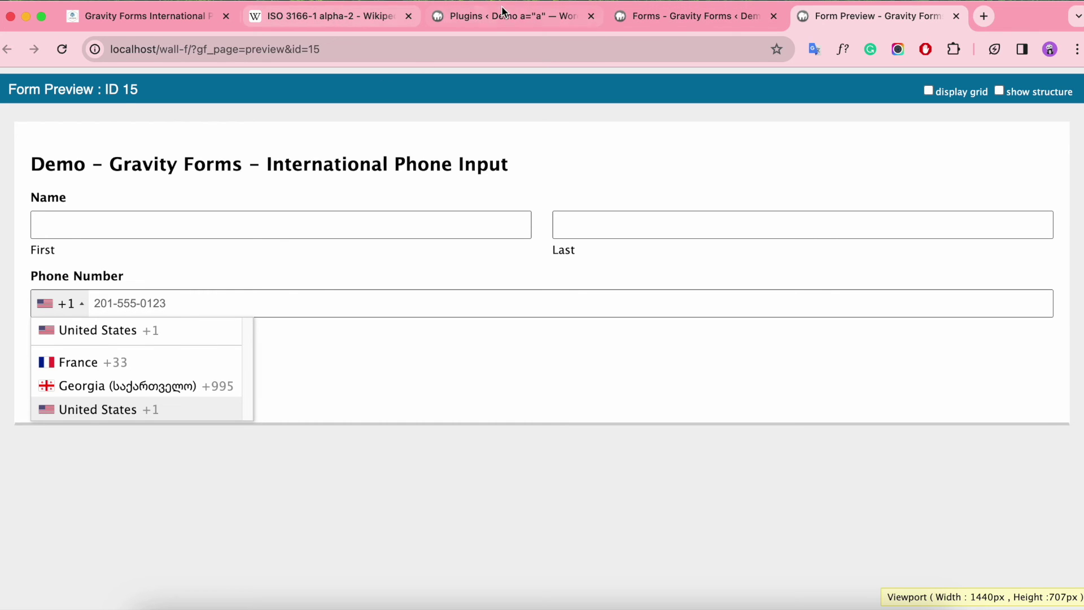
{"action": "left_click", "coordinate": [683, 17]}
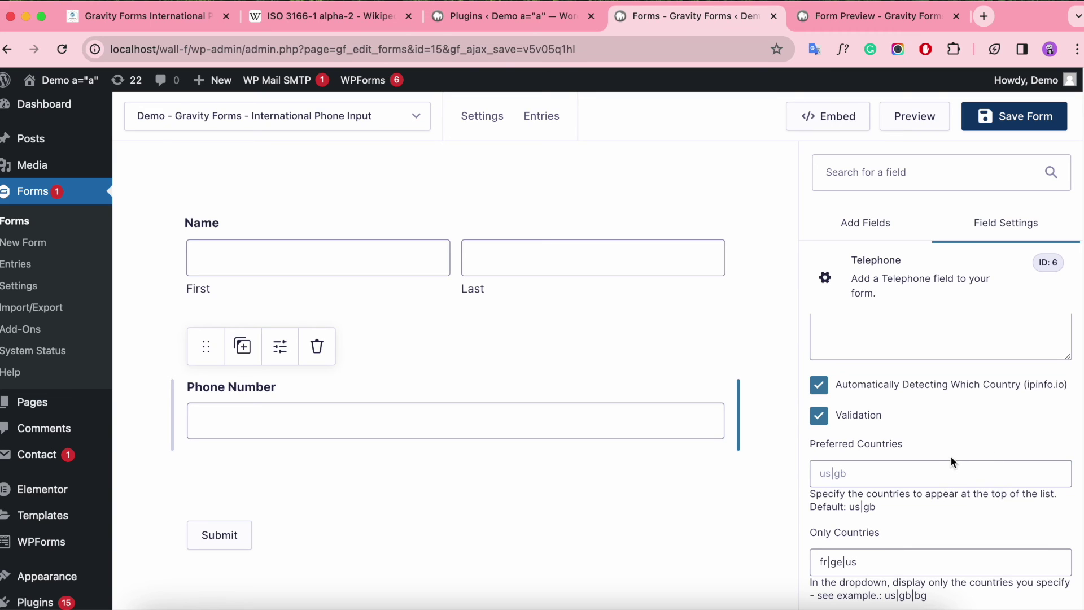
Empty the Only Countries list, enter fr as Default Country, and save the form
{"action": "left_click", "coordinate": [867, 562]}
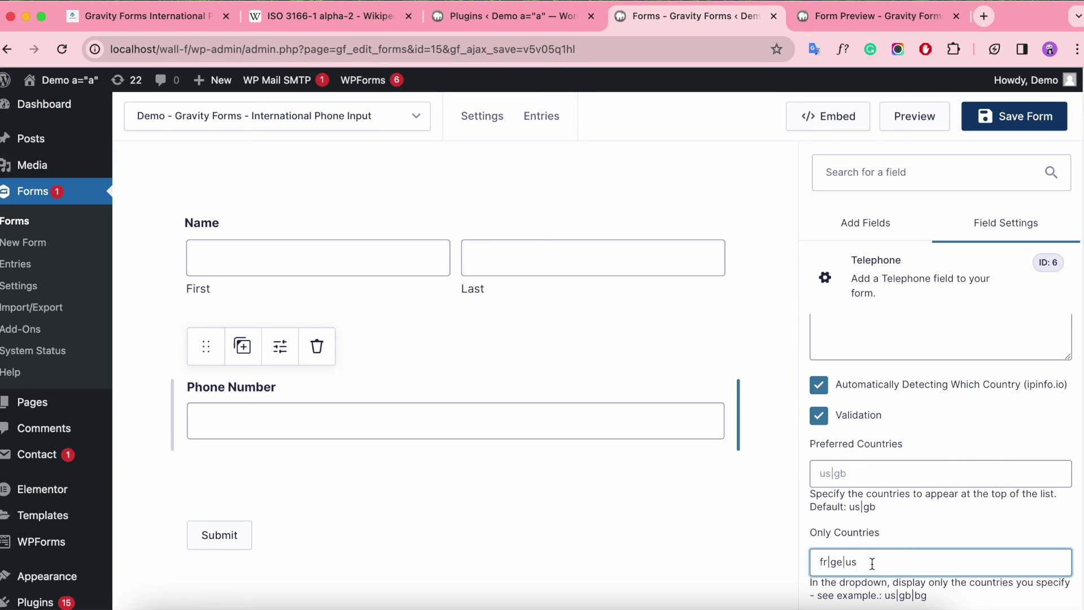
{"action": "key", "text": "super+a"}
{"action": "key", "text": "BackSpace"}
{"action": "key", "text": "Tab"}
{"action": "type", "text": "f"}
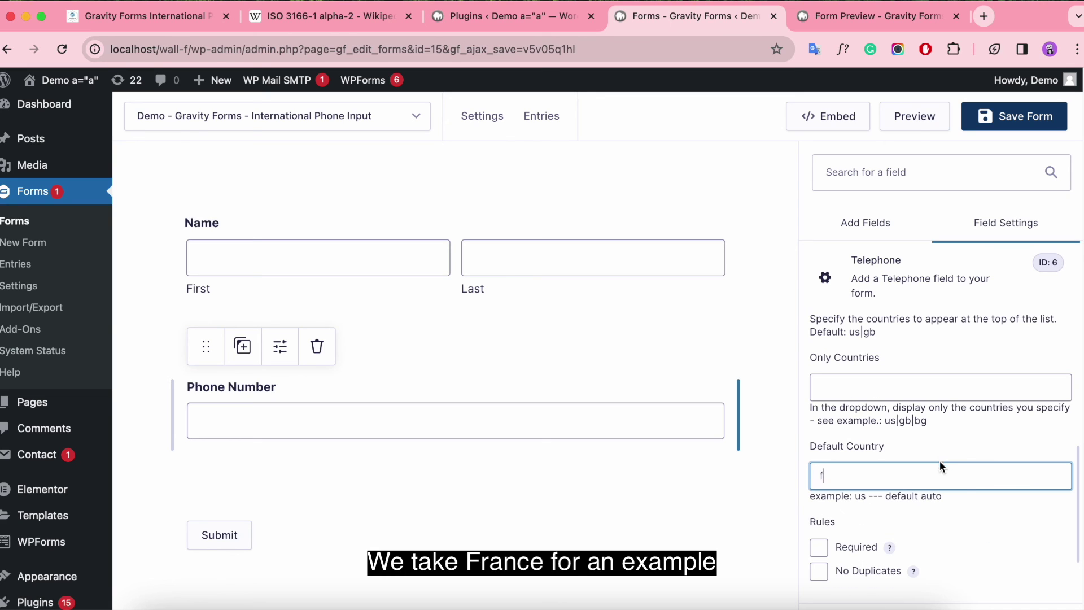
{"action": "type", "text": "r"}
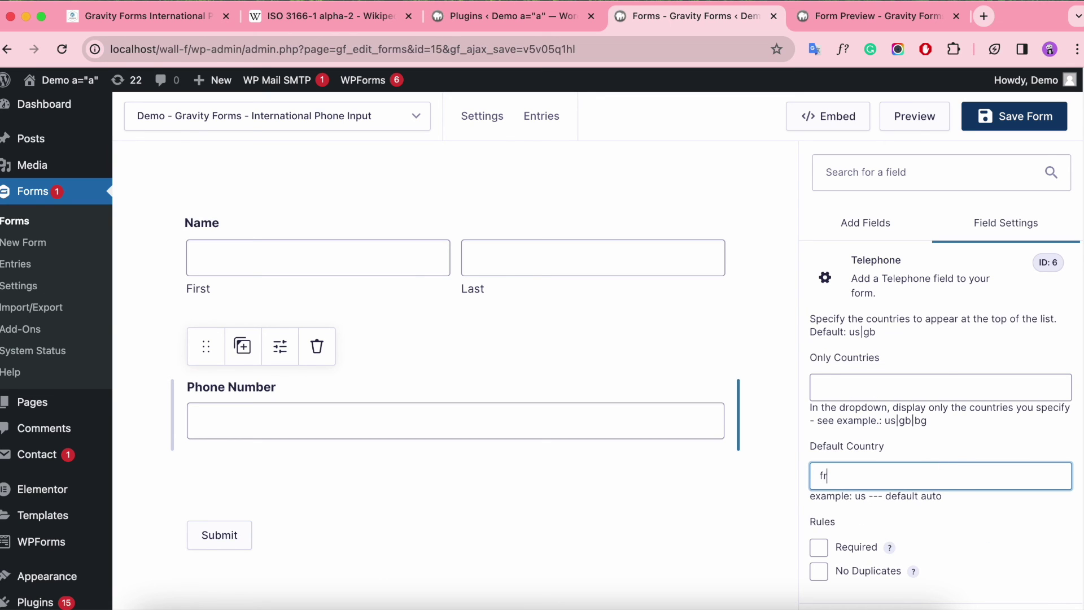
{"action": "left_click", "coordinate": [1004, 123]}
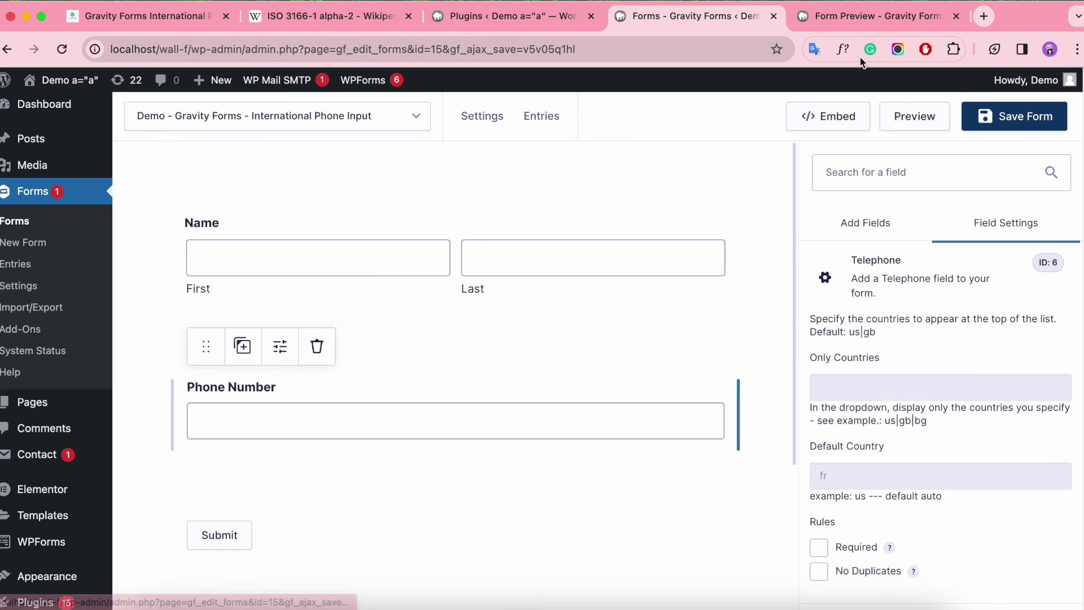
Reload the preview and confirm the phone field defaults to France (+33) in the full country list
{"action": "left_click", "coordinate": [840, 15]}
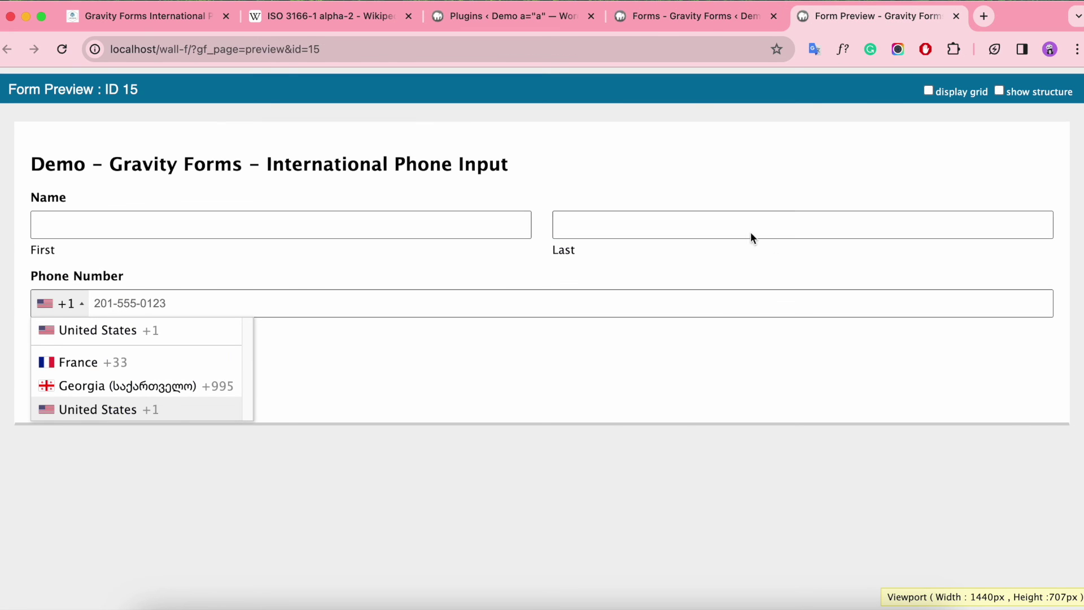
{"action": "left_click", "coordinate": [64, 50]}
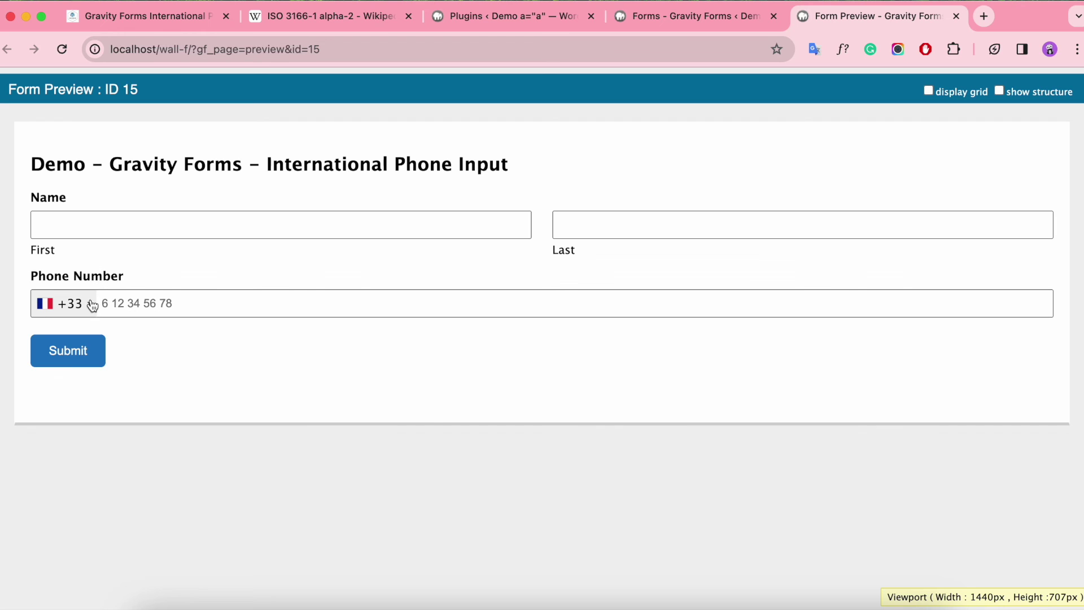
{"action": "left_click", "coordinate": [92, 305]}
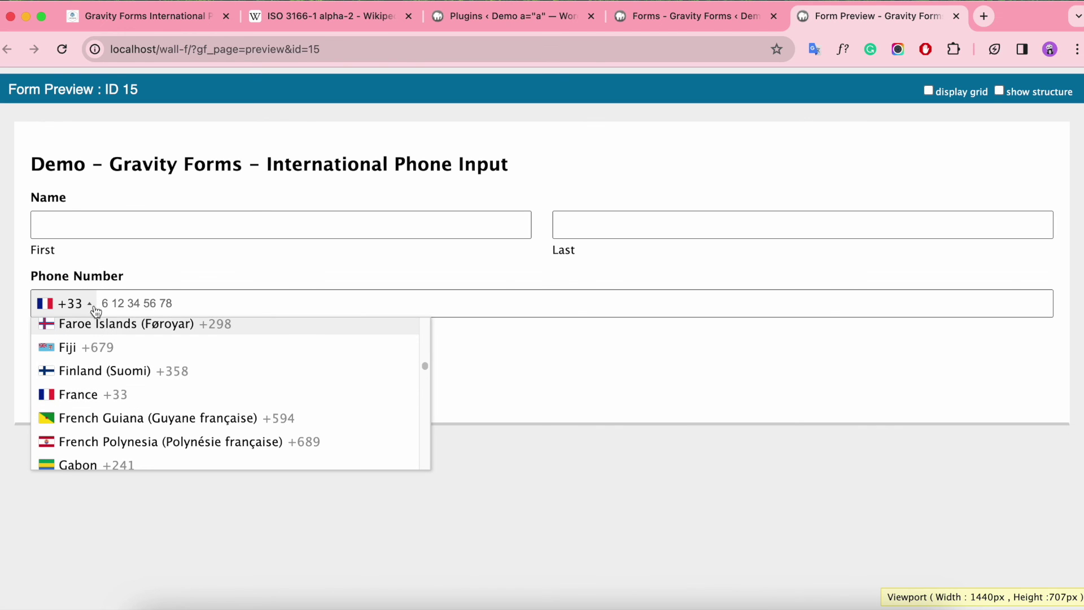
{"action": "left_click", "coordinate": [83, 395]}
{"action": "left_click", "coordinate": [85, 303]}
{"action": "left_click", "coordinate": [104, 394]}
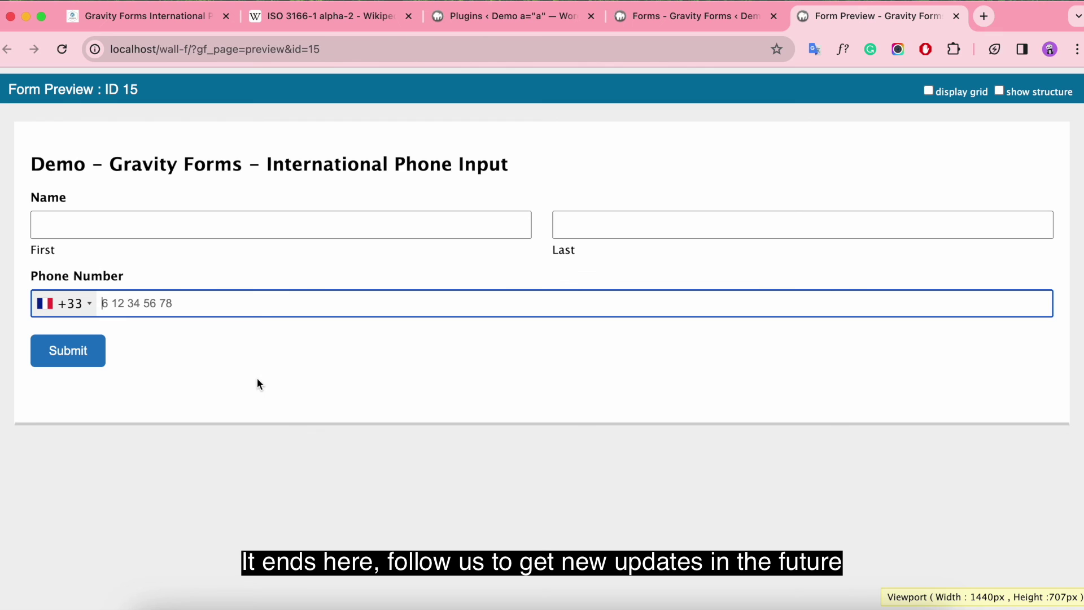